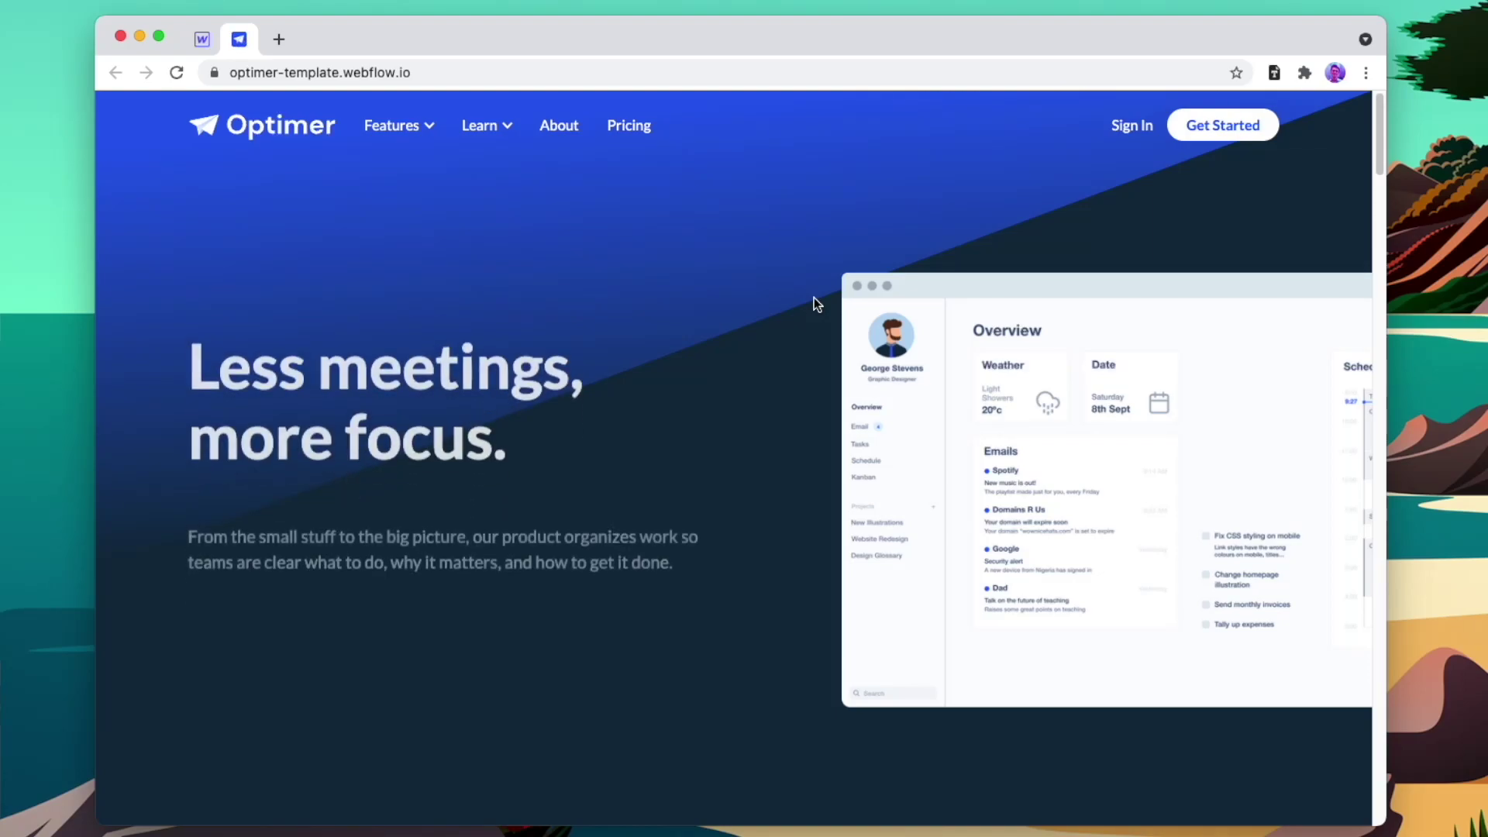
Scroll through the published Optimer site at optimer-template.webflow.io to watch the hero animate in
scroll(813, 304, down, 10)
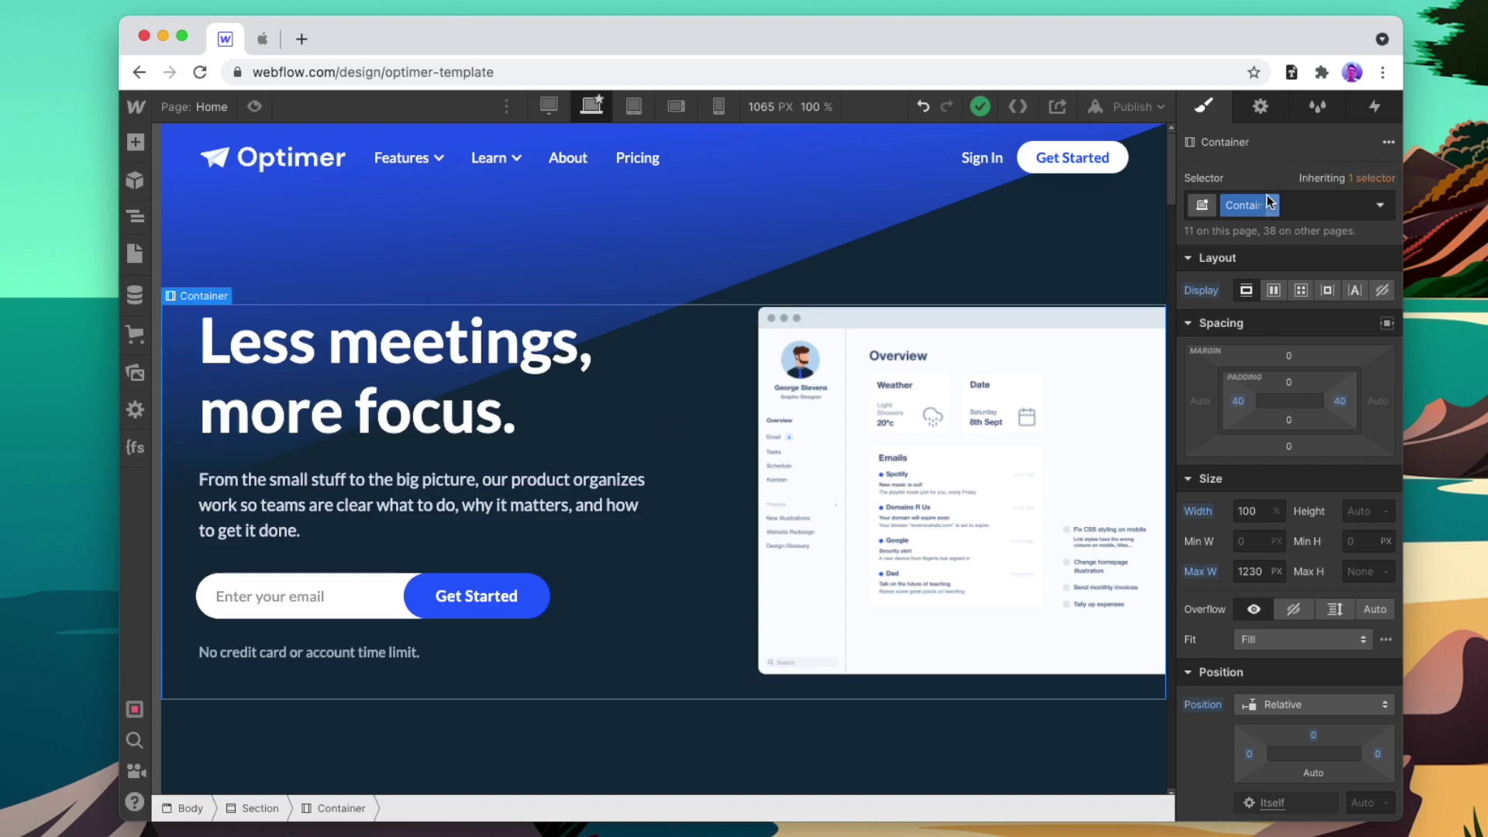
Give all Containers a scroll-into-view Slide From Bottom with 200 ms delay, then preview
click(1375, 107)
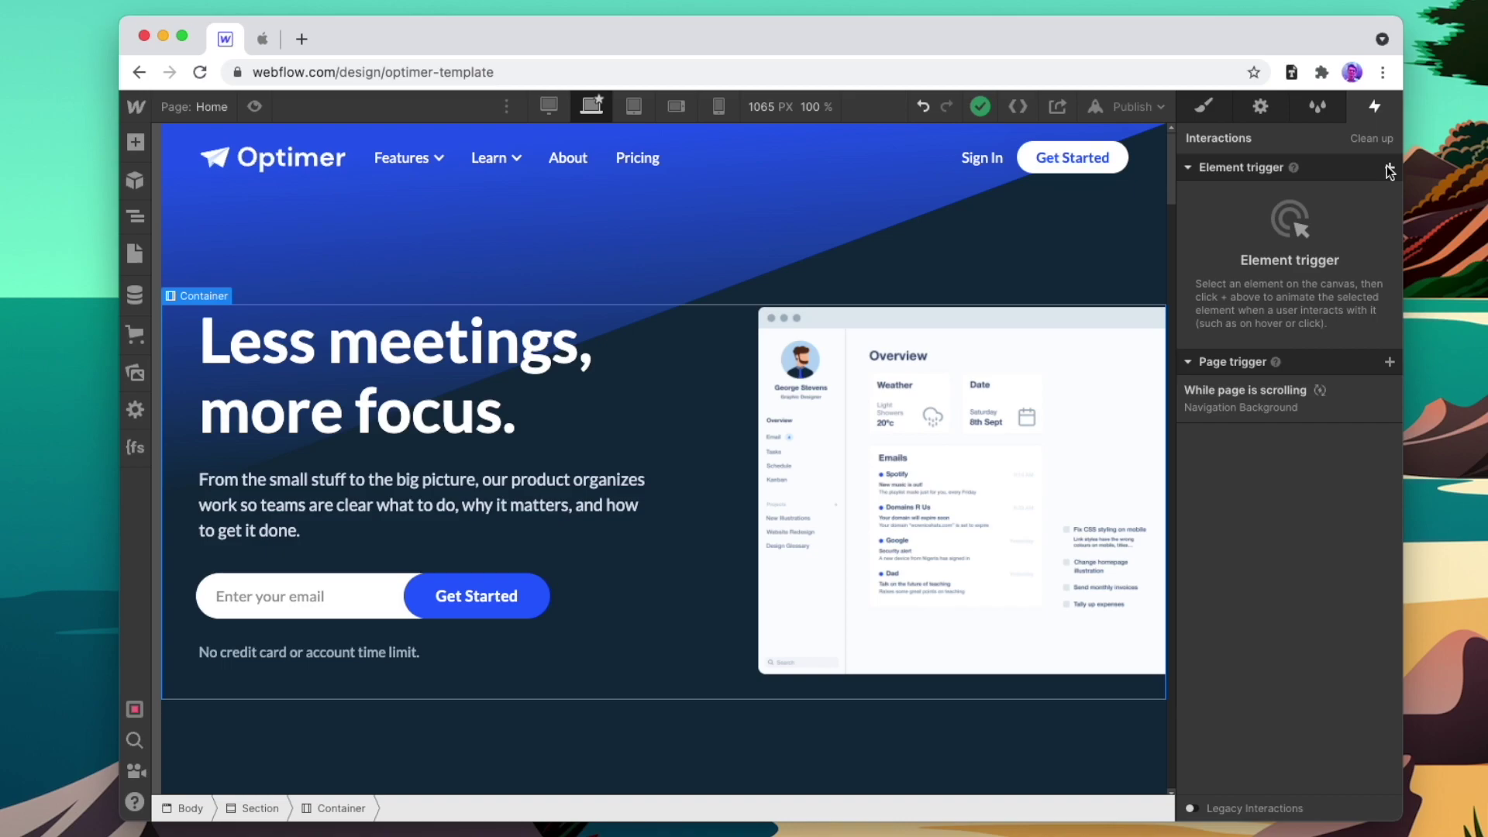
click(1389, 169)
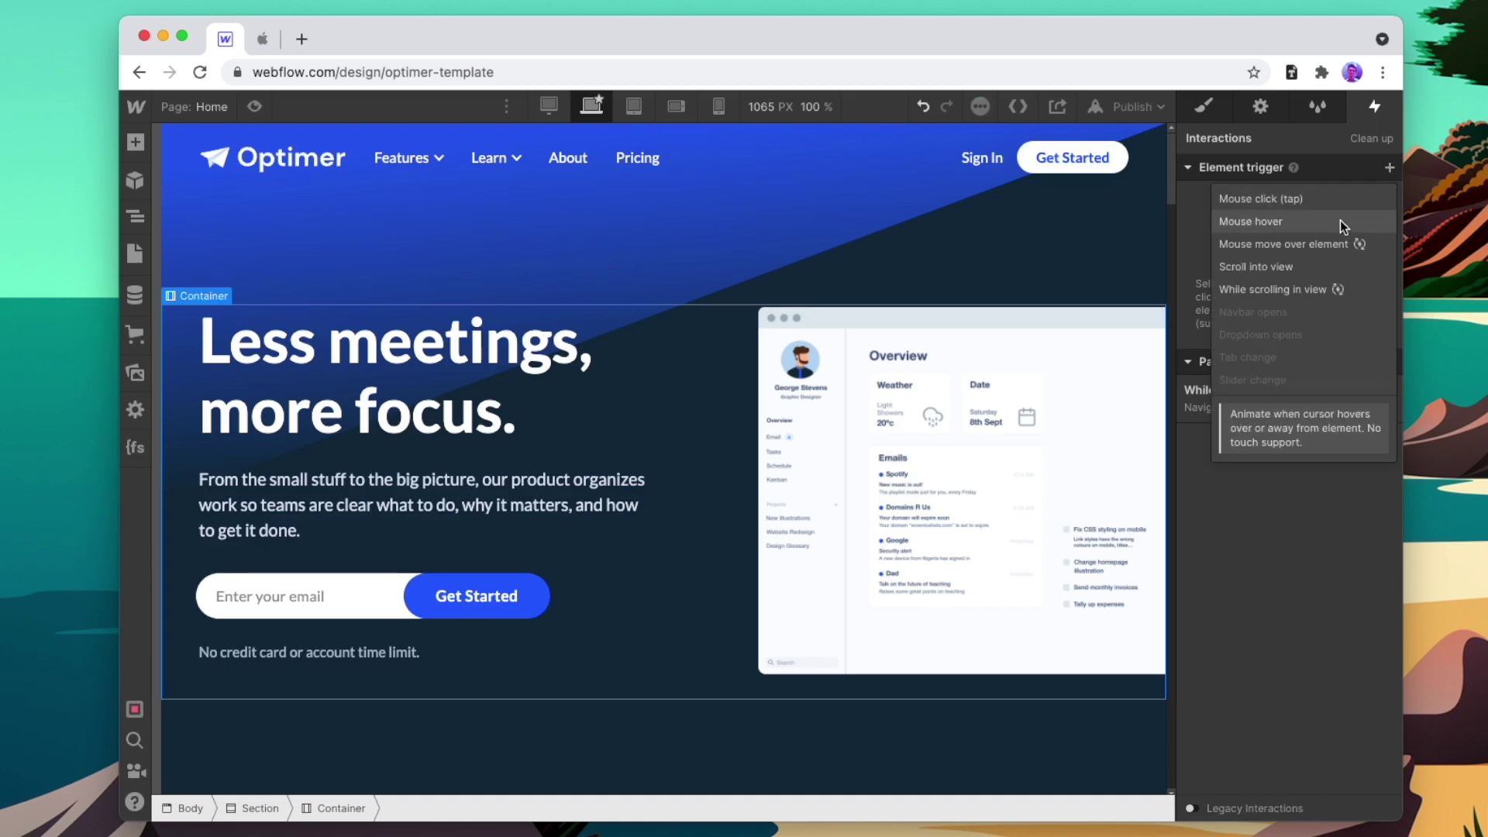
click(1309, 262)
click(1305, 262)
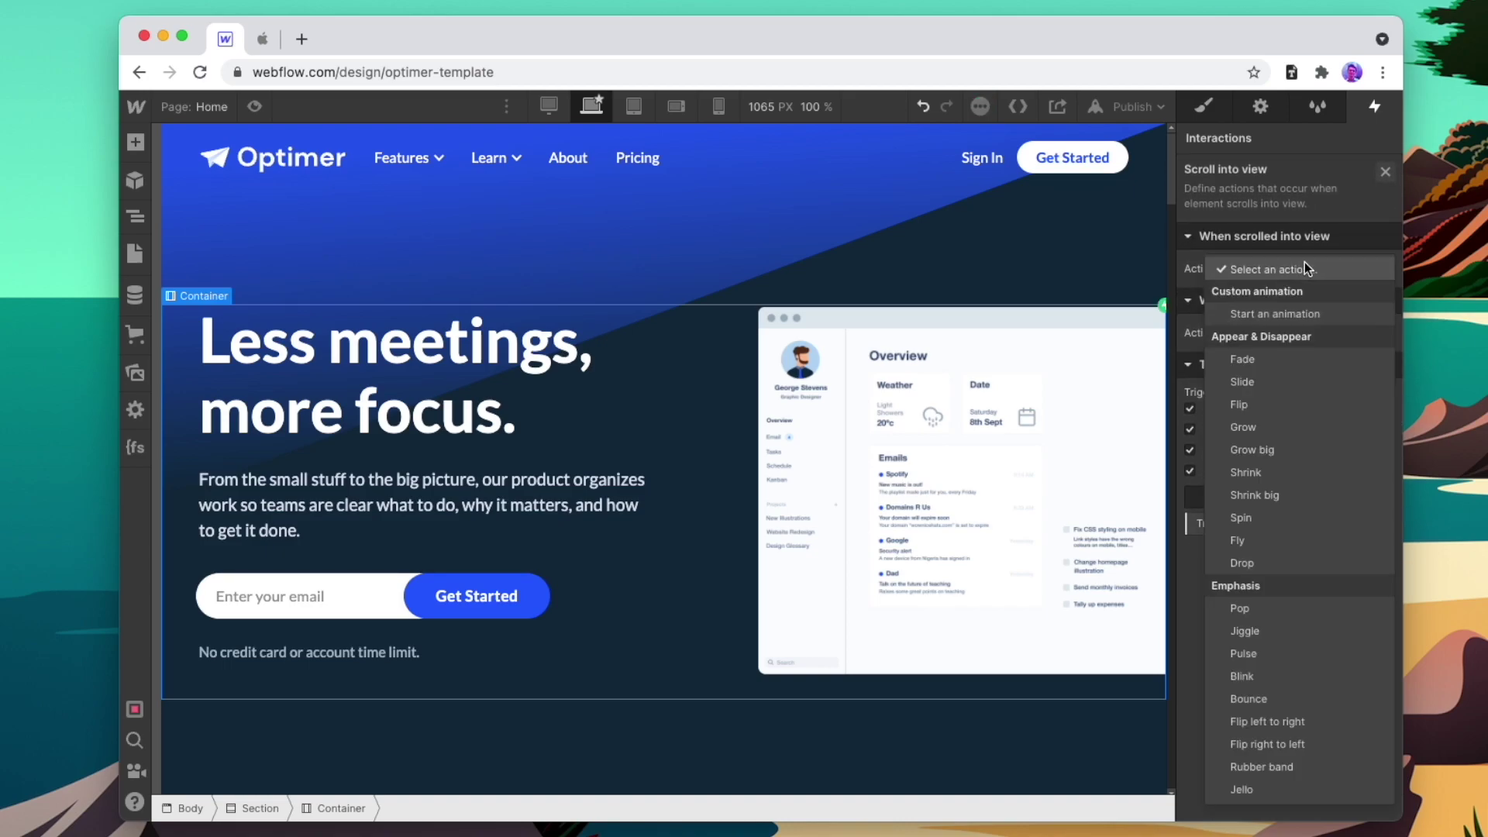
click(1283, 381)
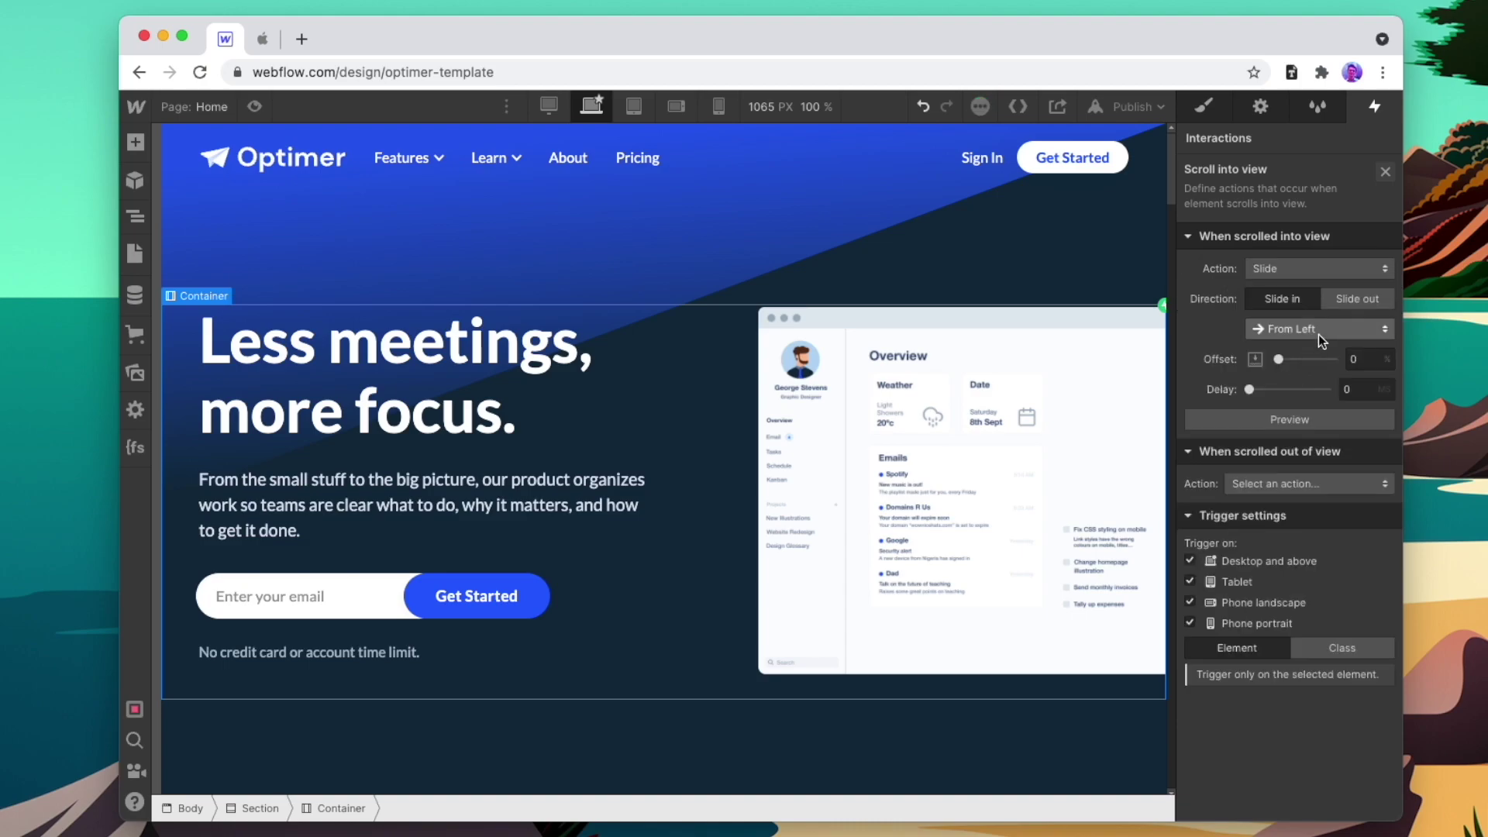
click(1319, 338)
click(1305, 370)
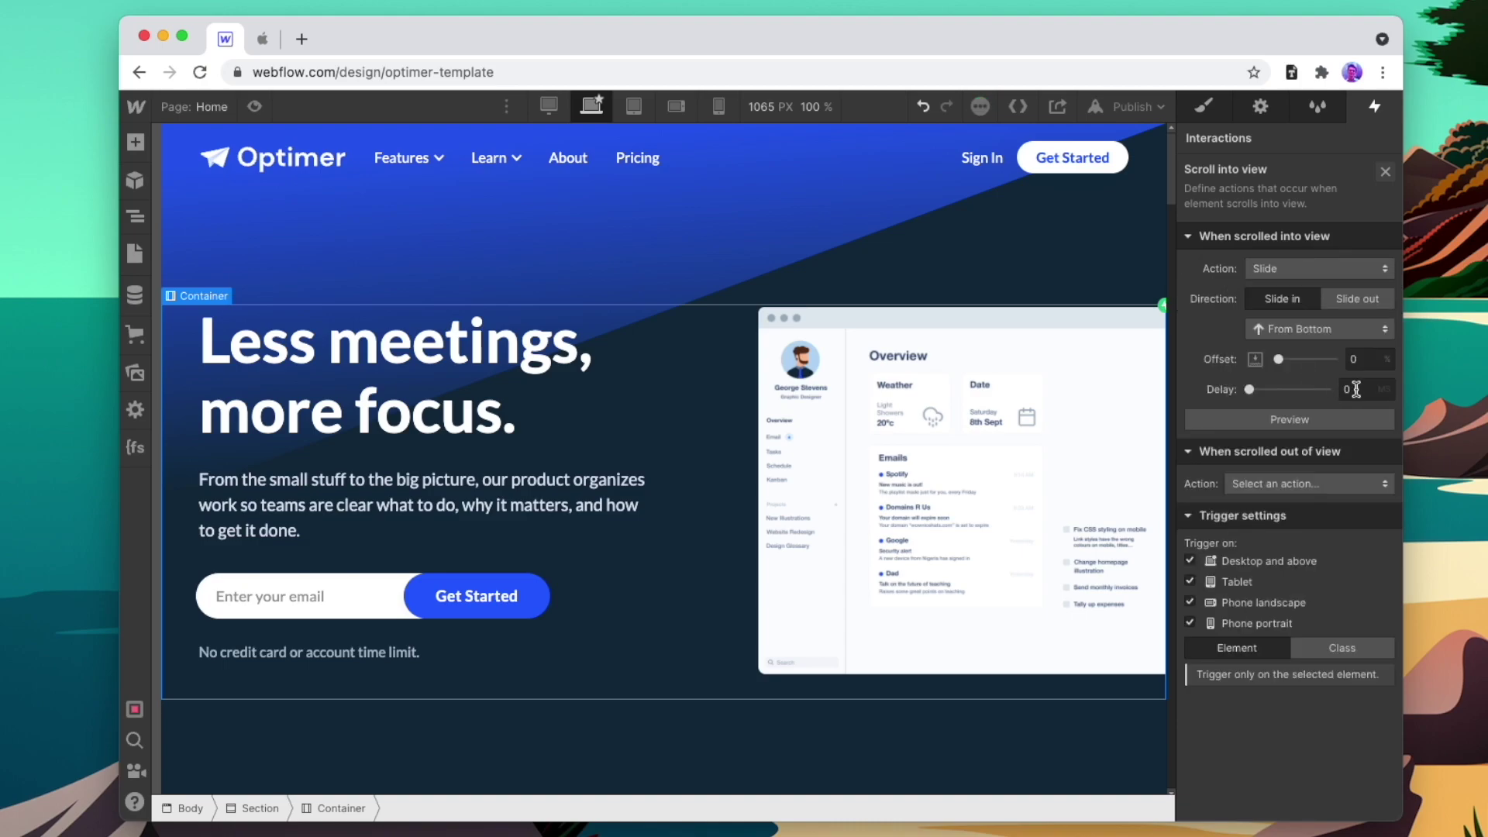
text(200)
click(1332, 651)
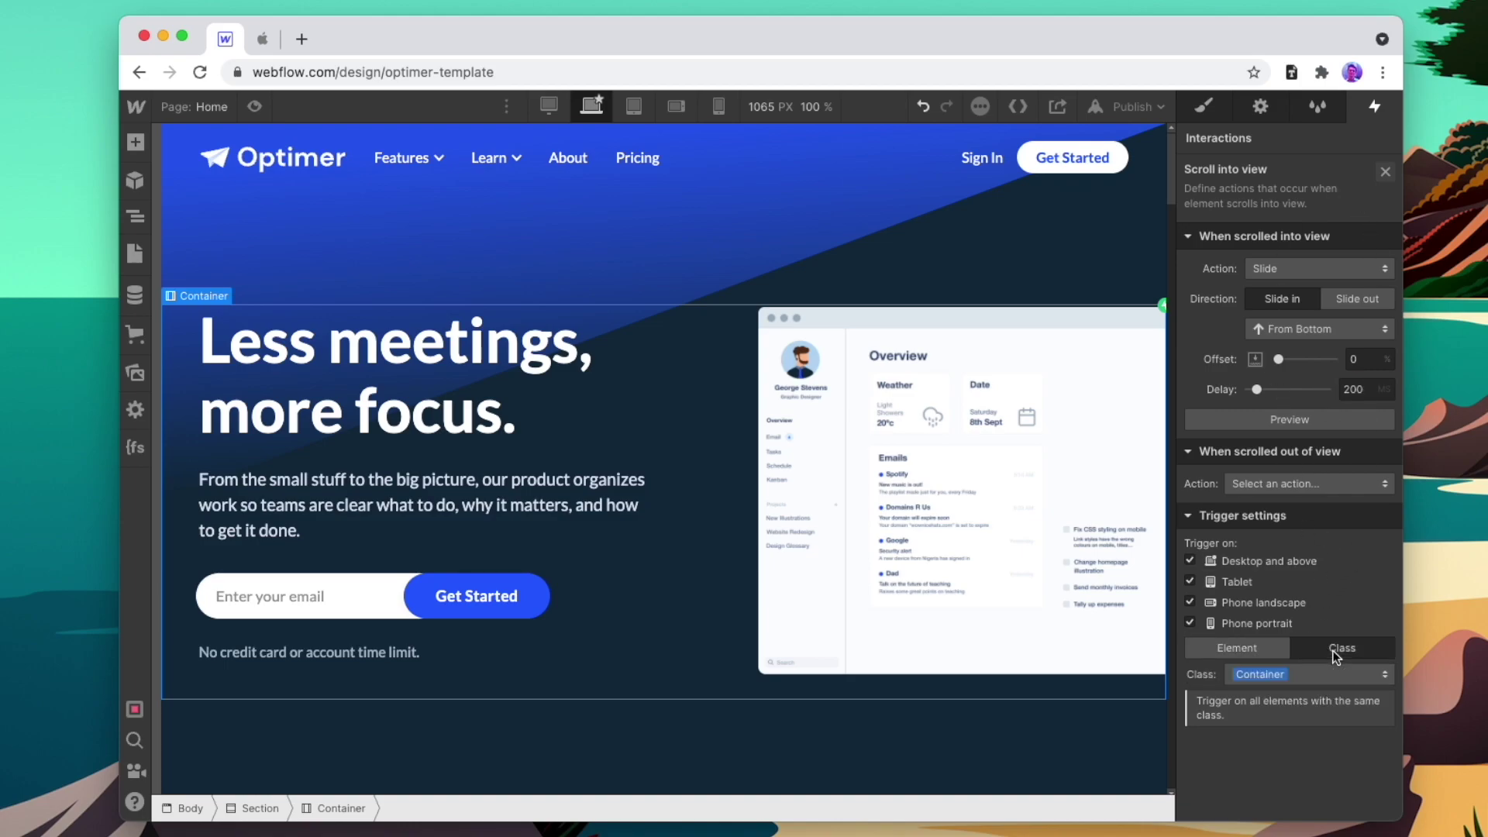
click(252, 106)
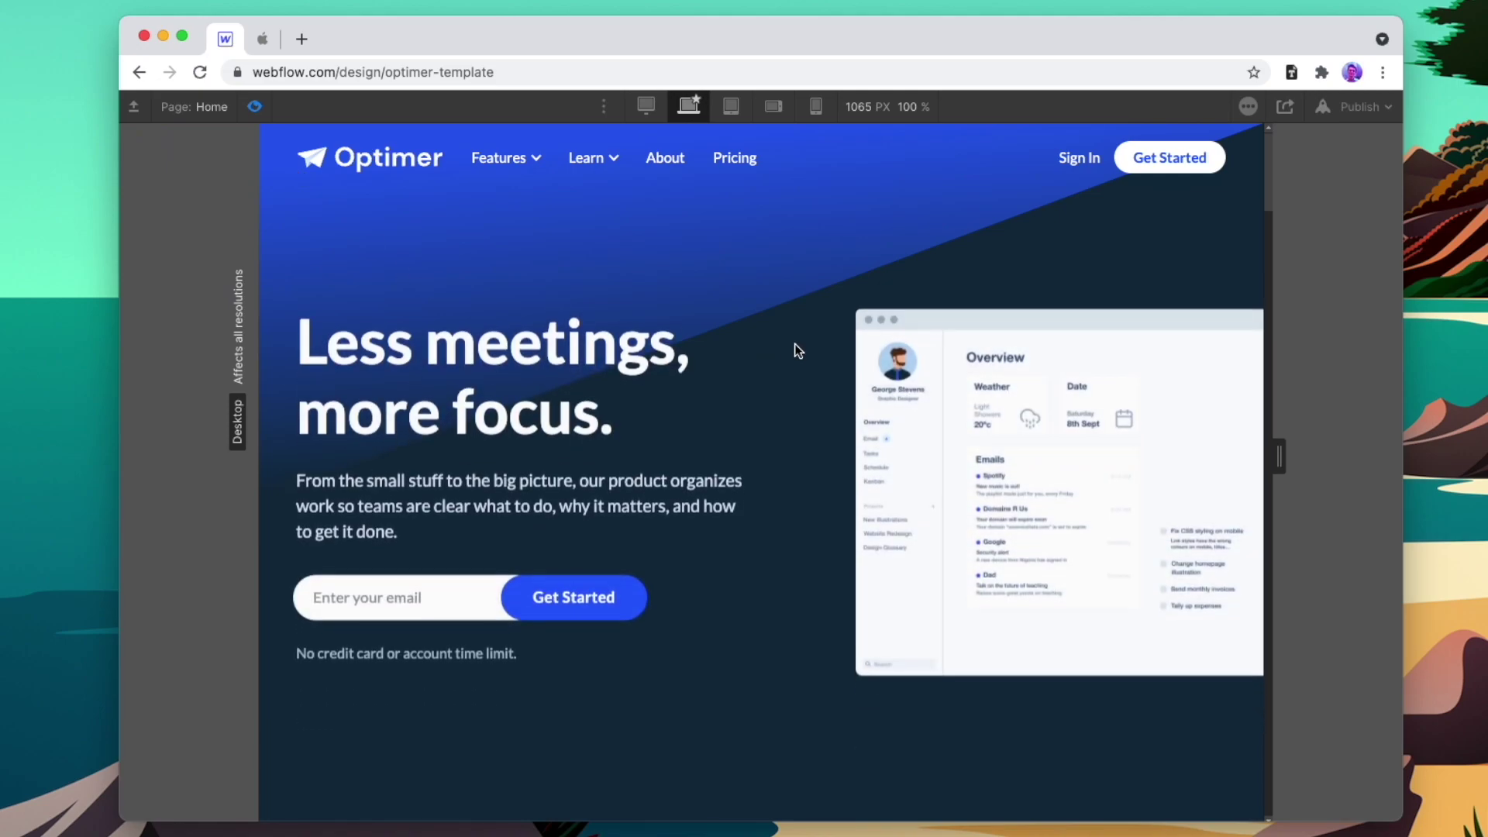
scroll(794, 343, down, 15)
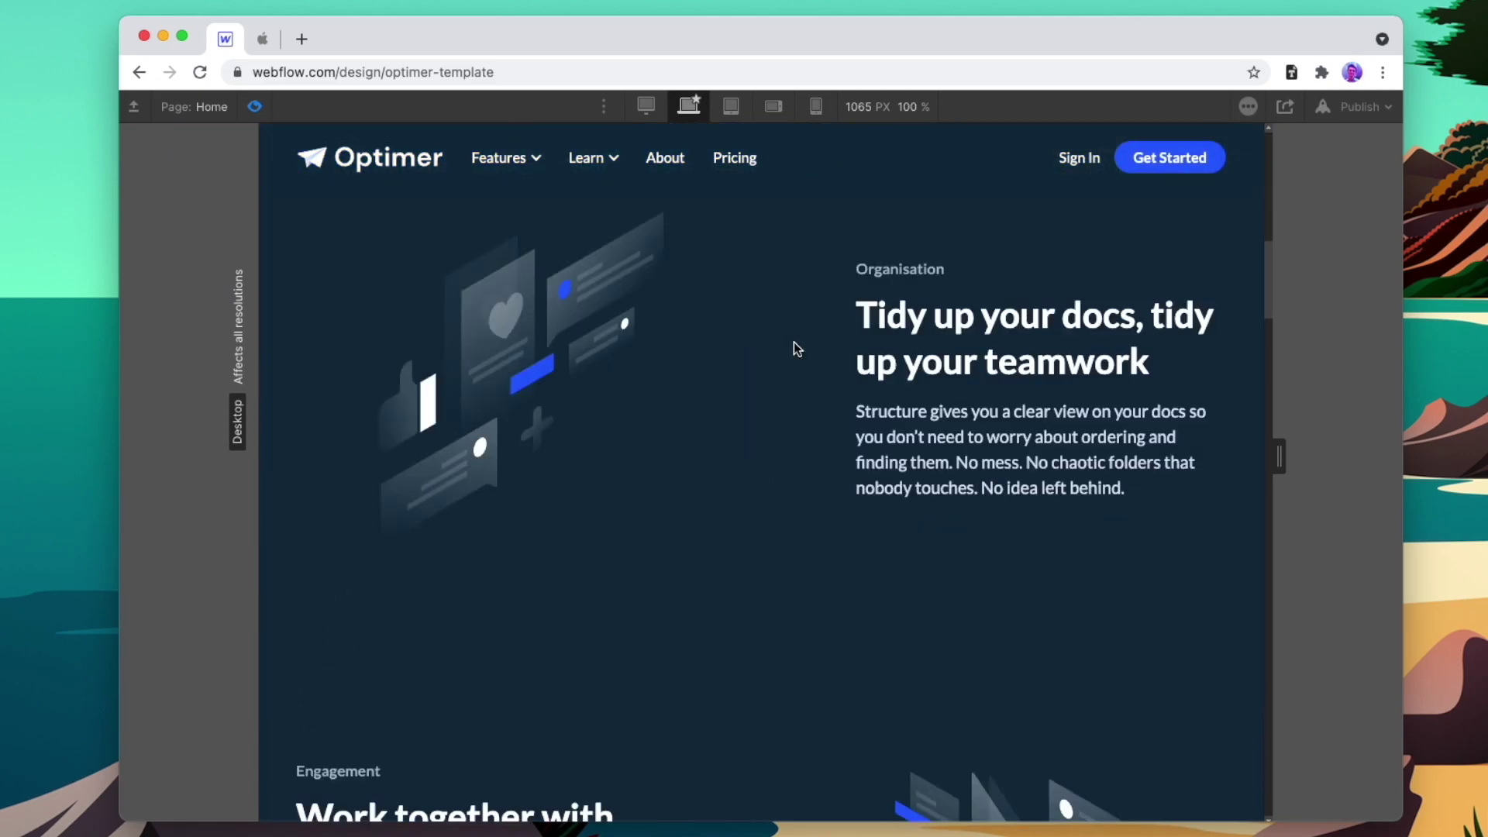
scroll(794, 342, down, 20)
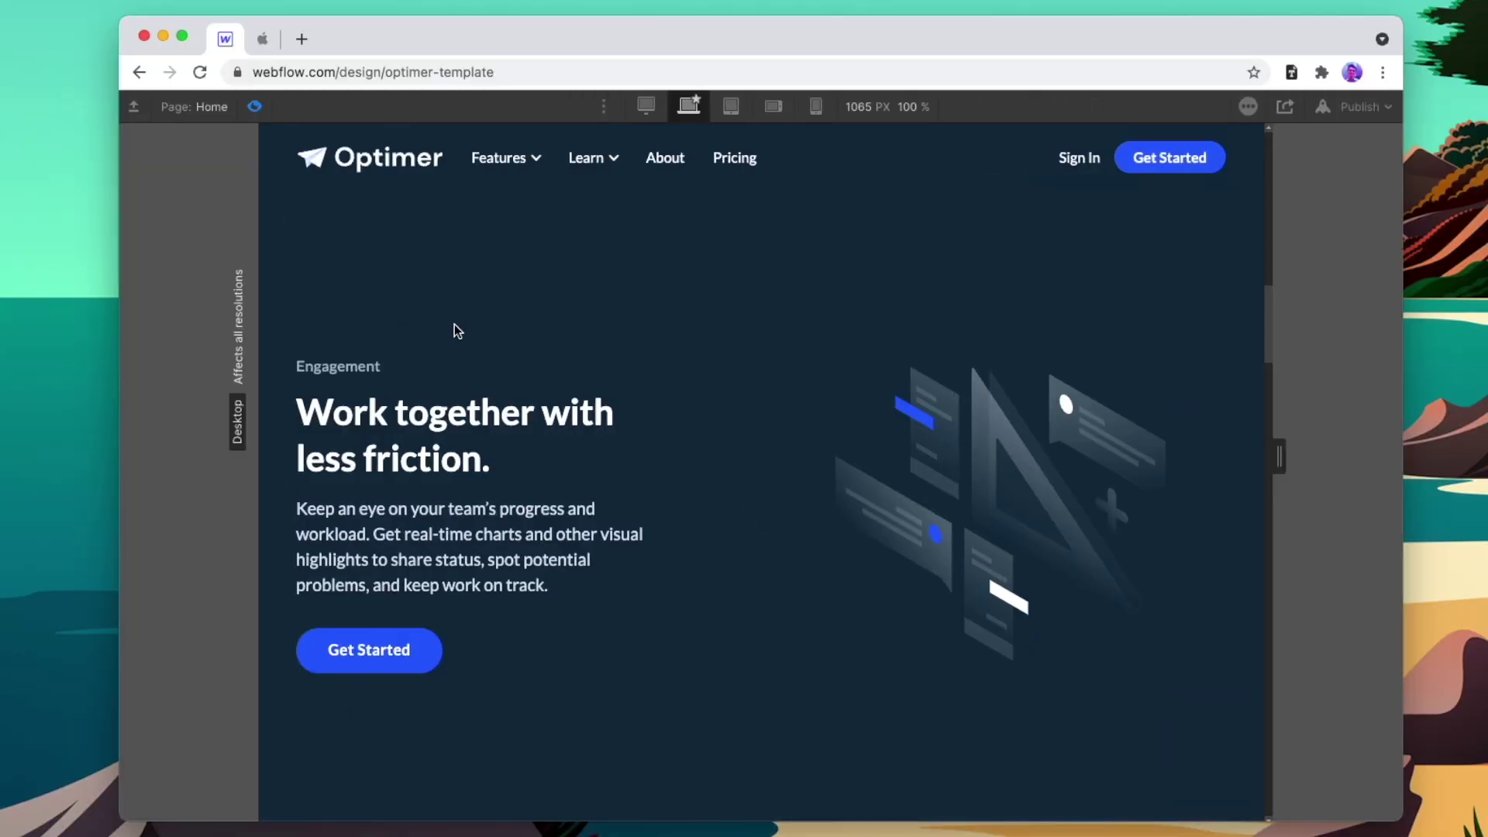
Scroll down the Optimer Home page in the Designer canvas
scroll(455, 325, down, 7)
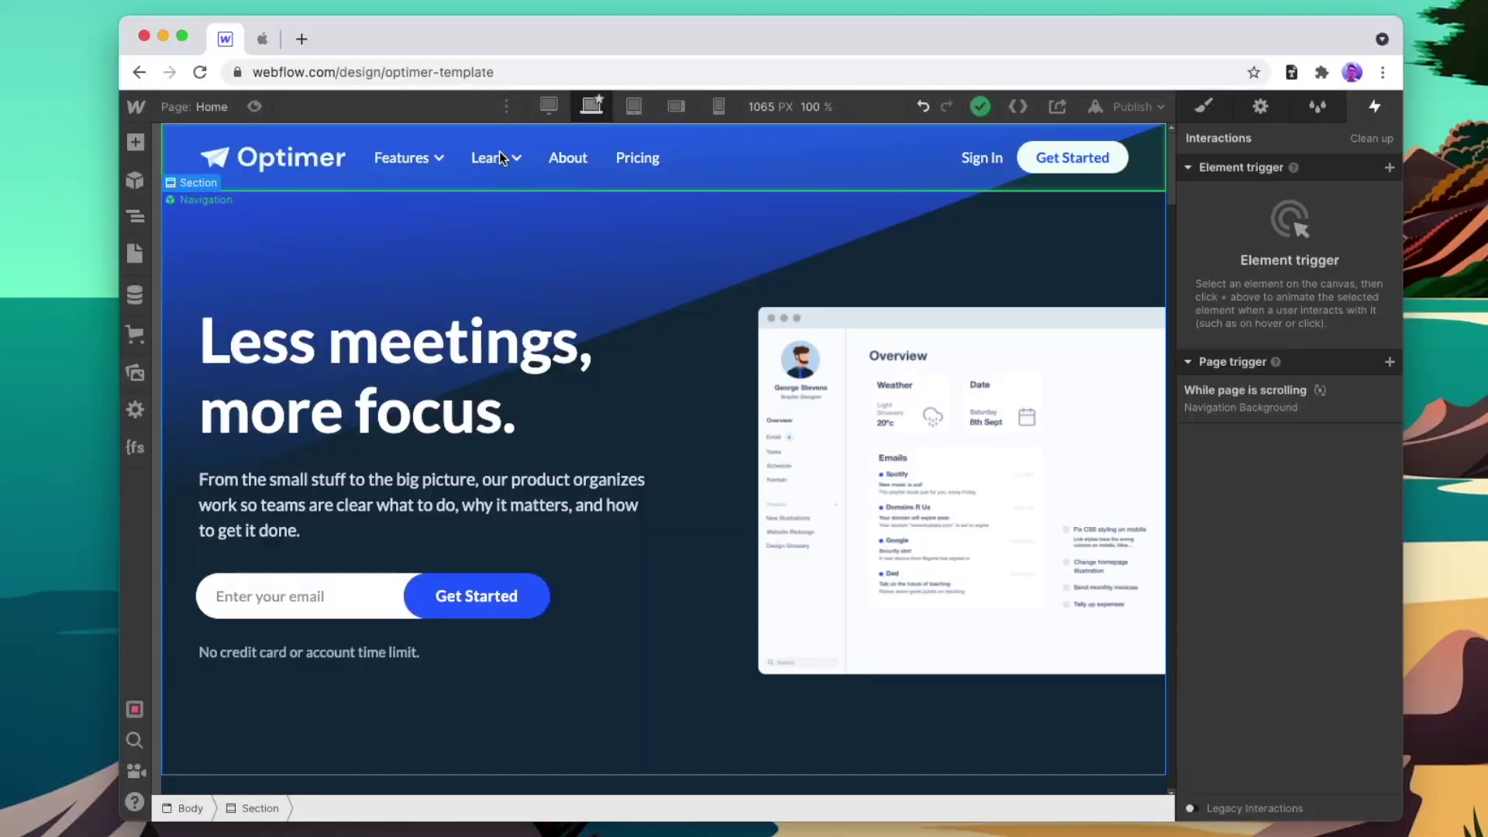
Place a Div Block above the navigation and give it the new class 'Slide In Bottom'
click(136, 142)
drag(196, 477, 983, 176)
click(1204, 106)
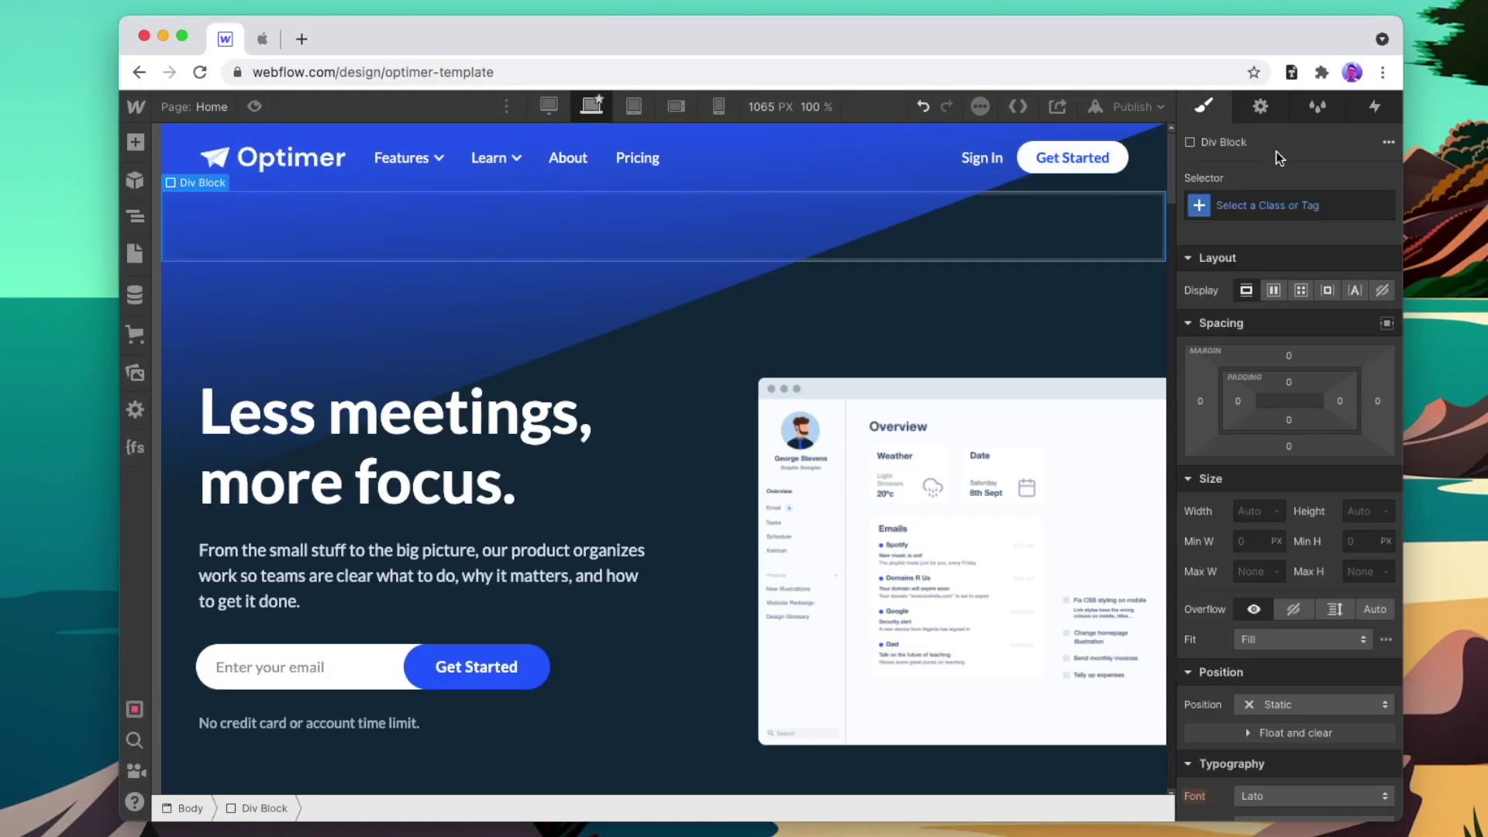
click(1273, 206)
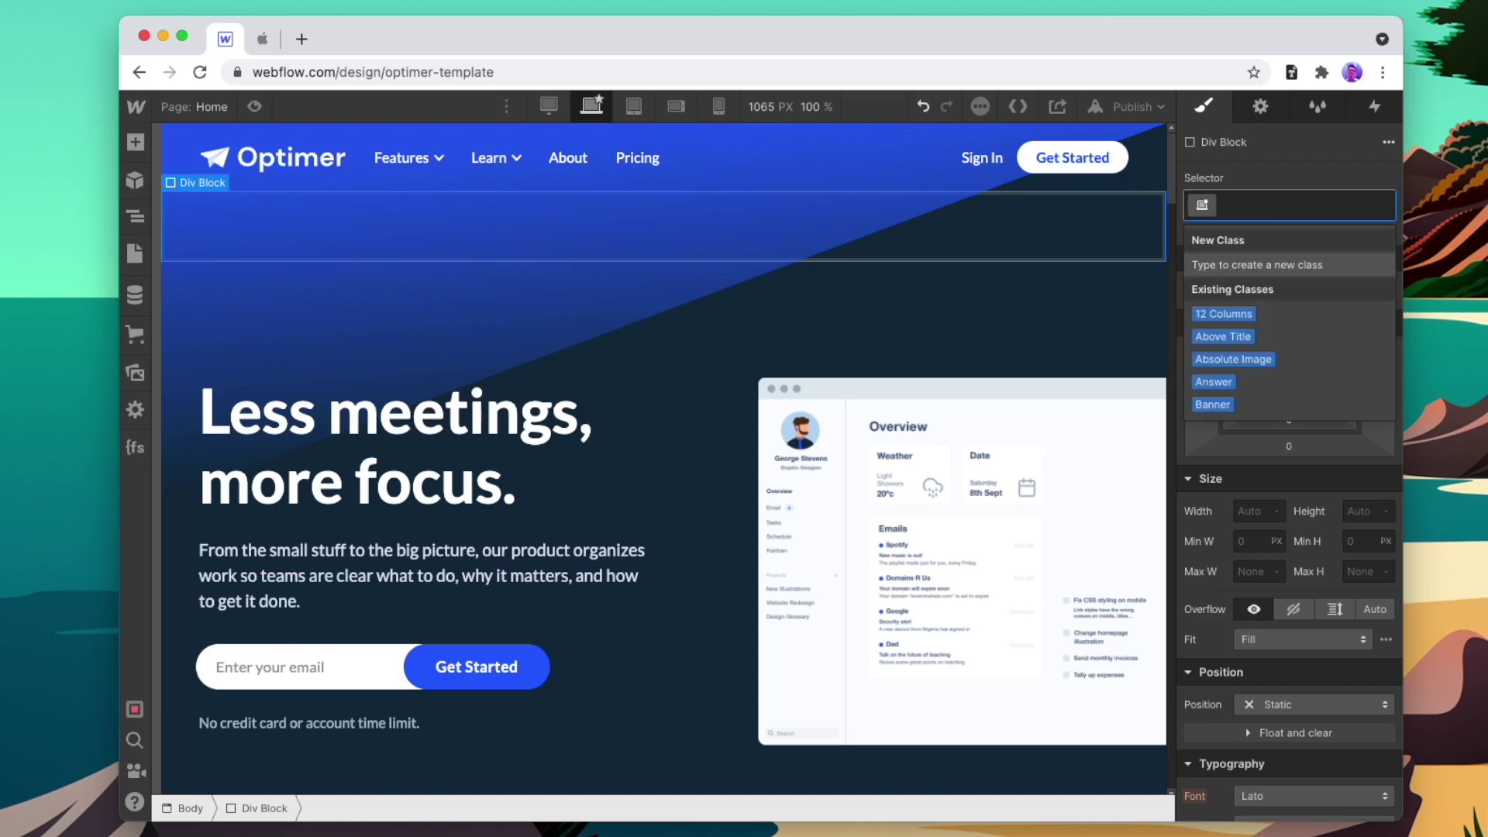
text(Slide In Bottom)
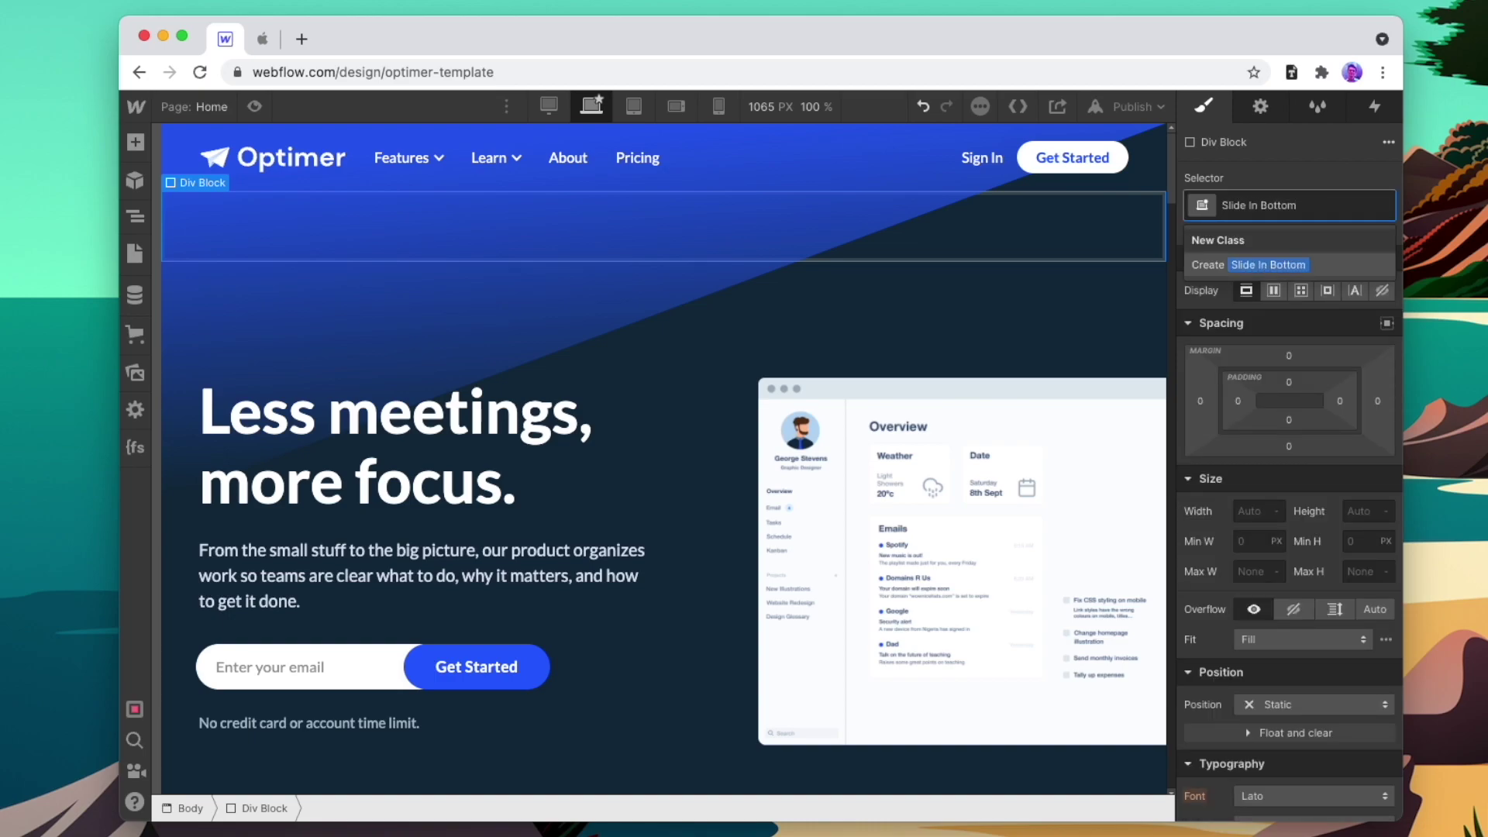
key(Return)
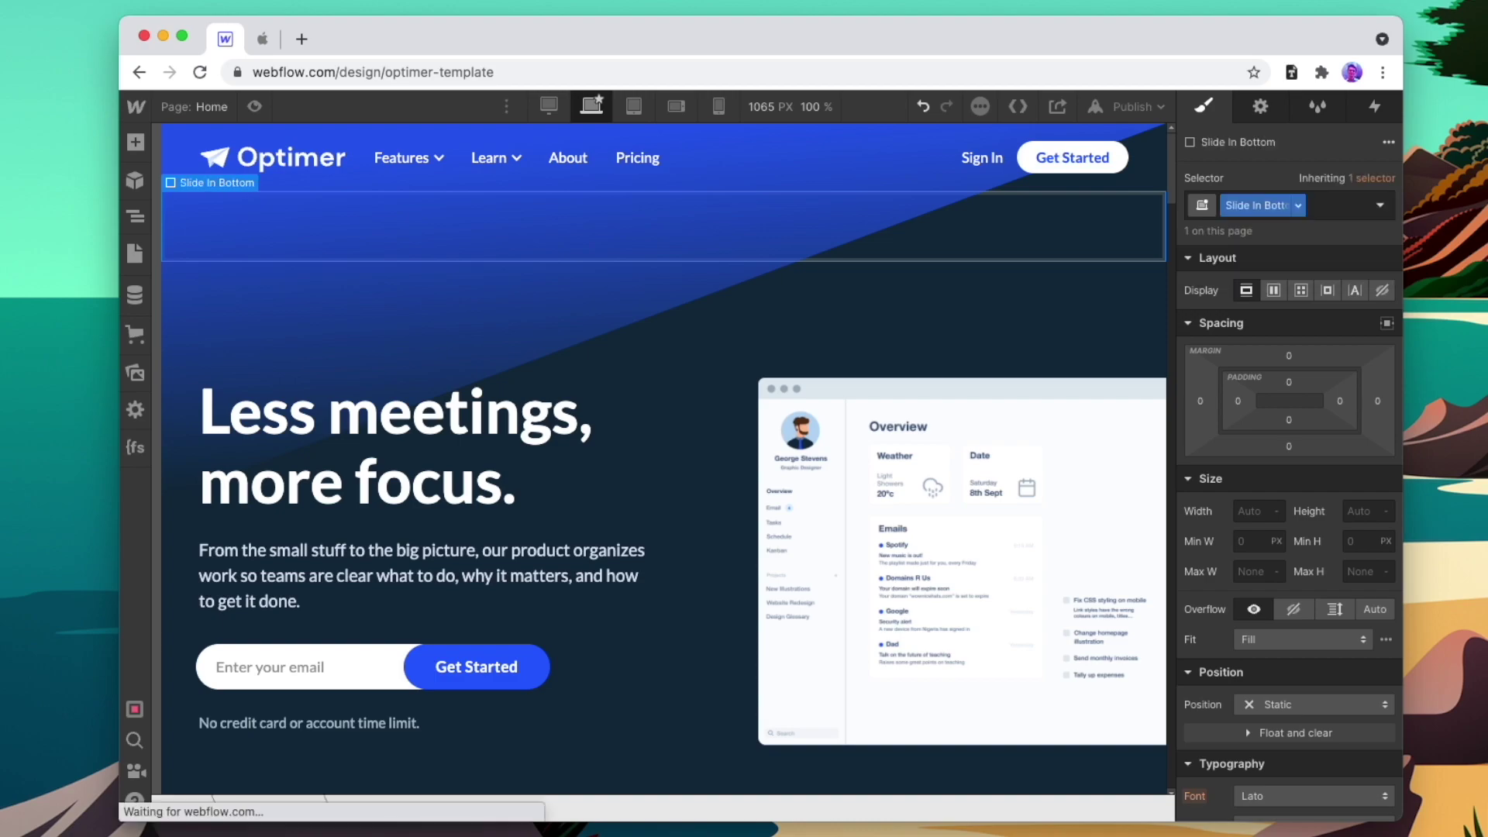
click(1384, 112)
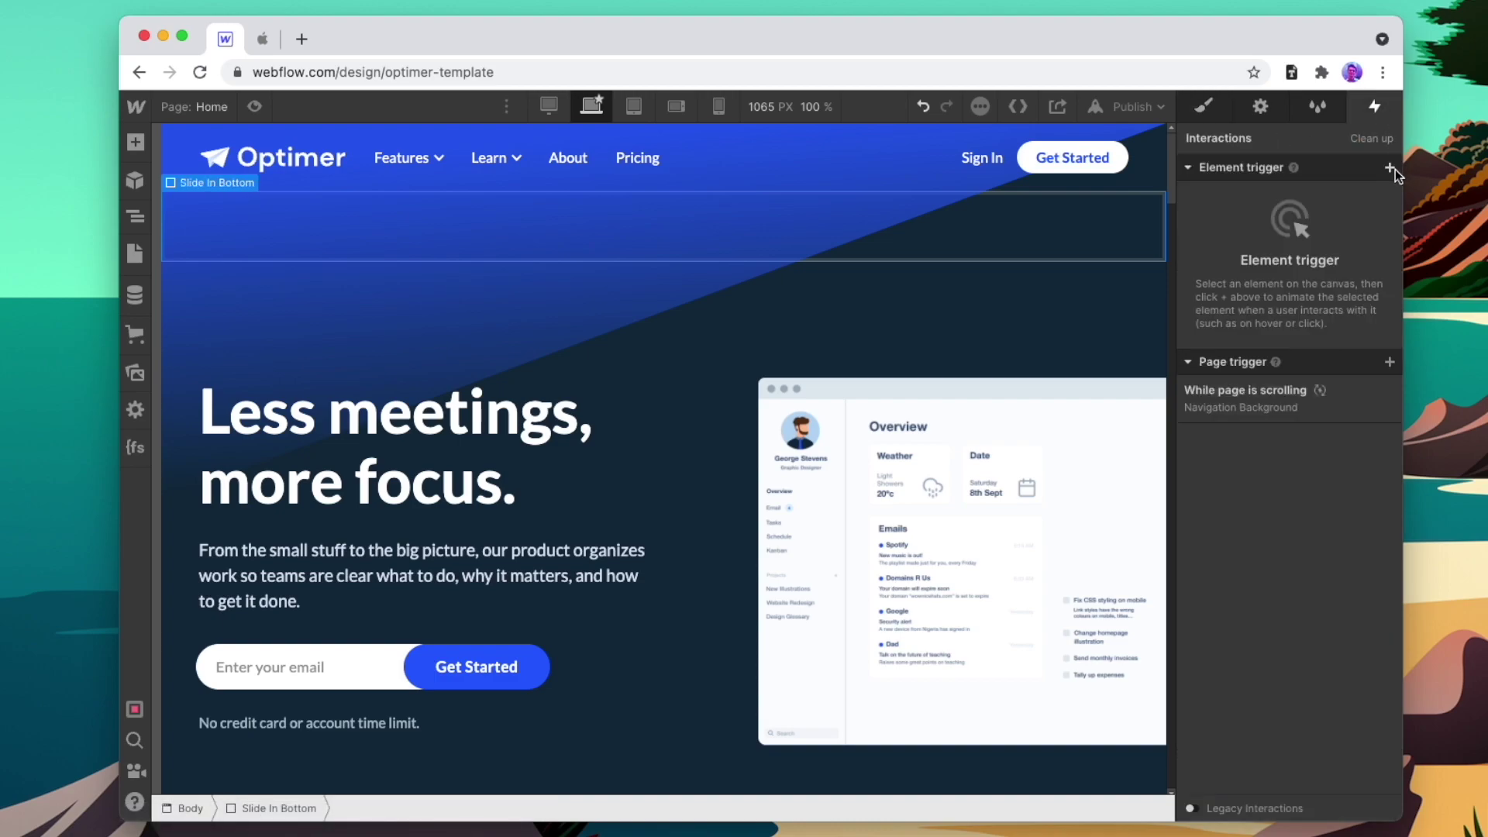
Add a Scroll into view trigger sliding From Bottom, applied to the whole Slide In Bottom class
click(1389, 167)
click(1323, 268)
click(1316, 268)
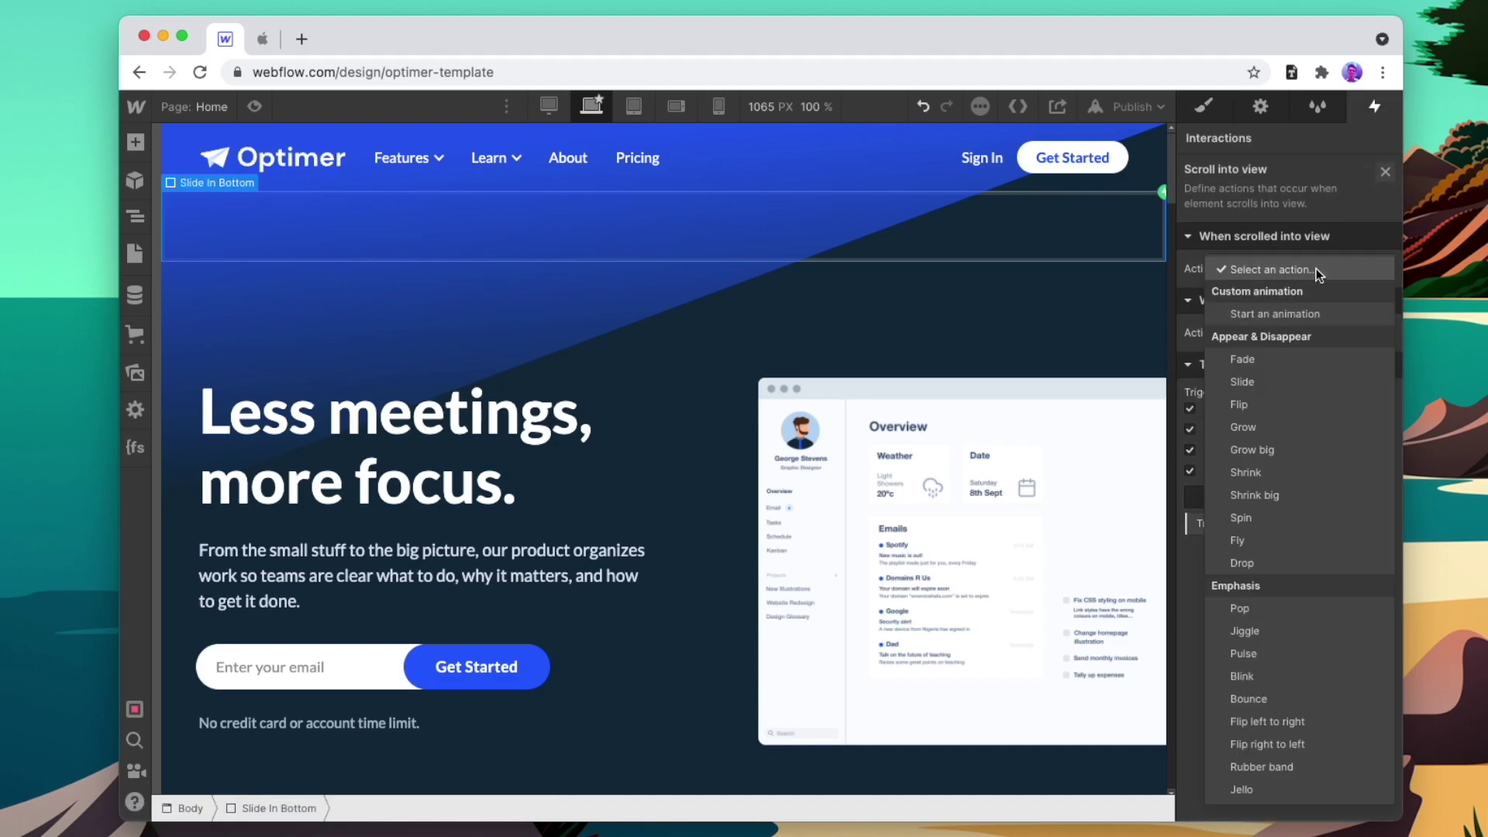
click(1287, 383)
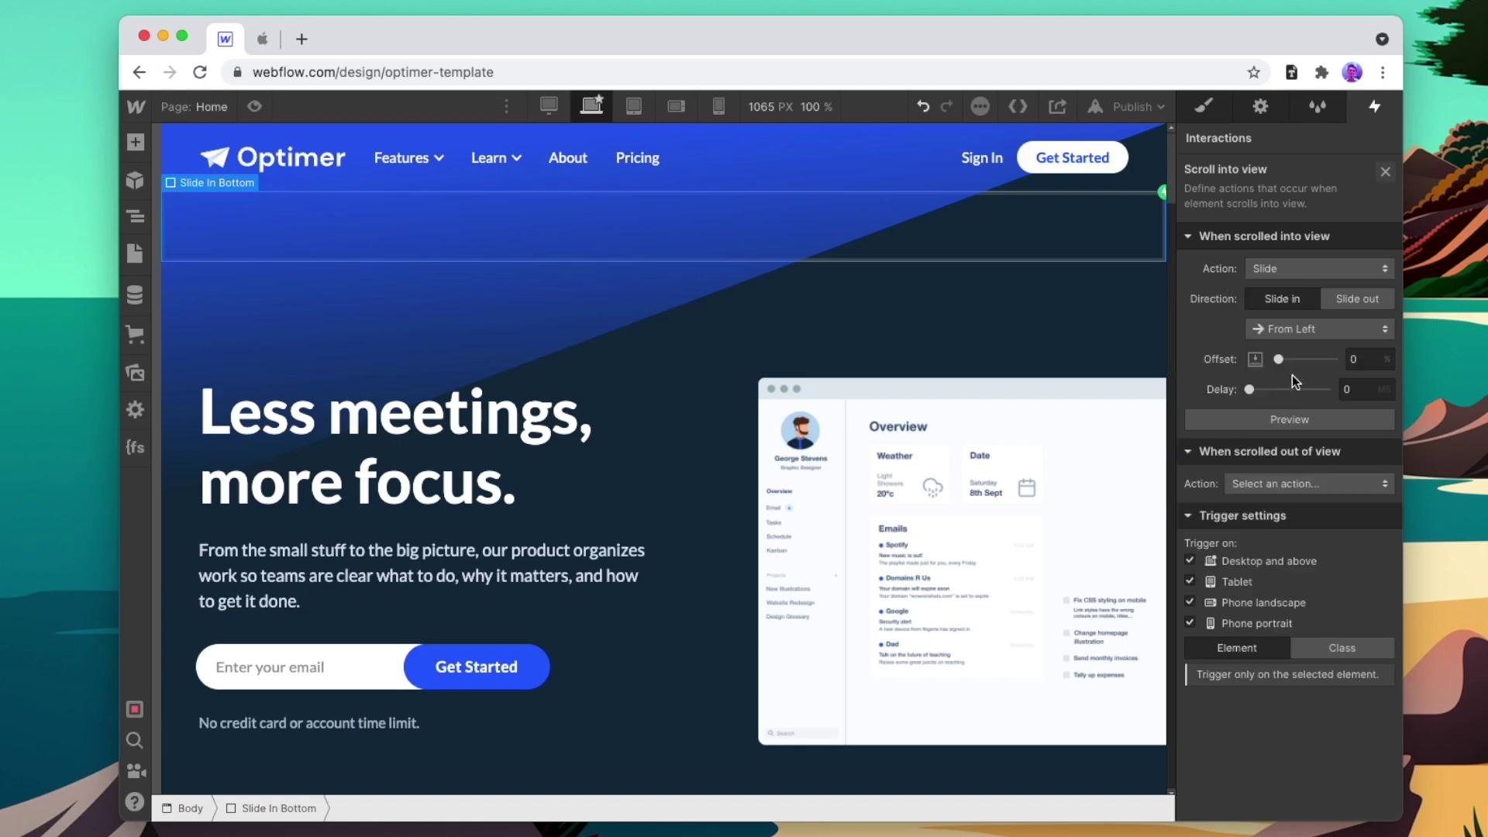
click(1299, 329)
click(1316, 375)
click(1332, 644)
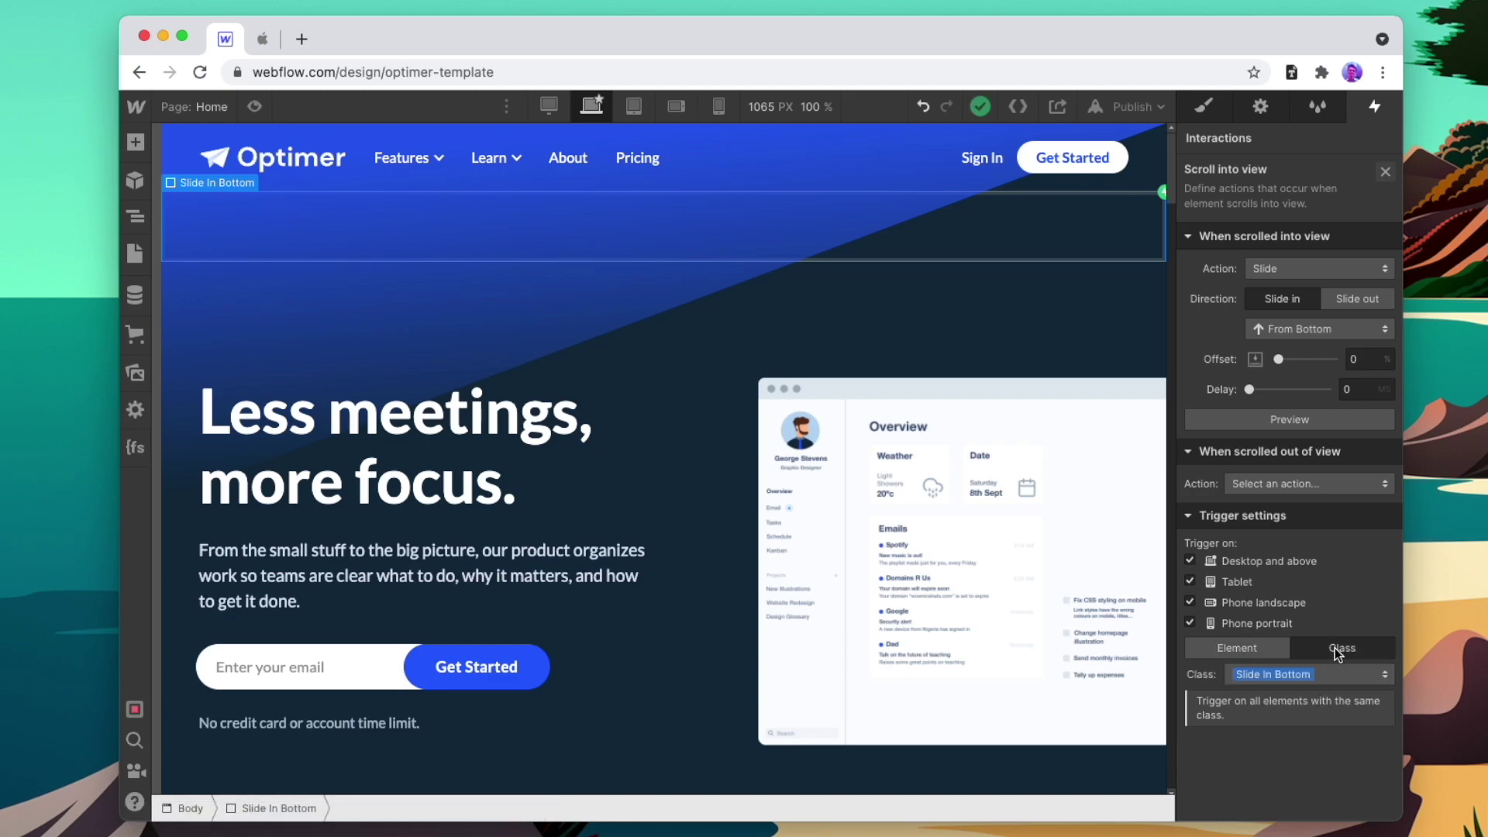
click(1386, 170)
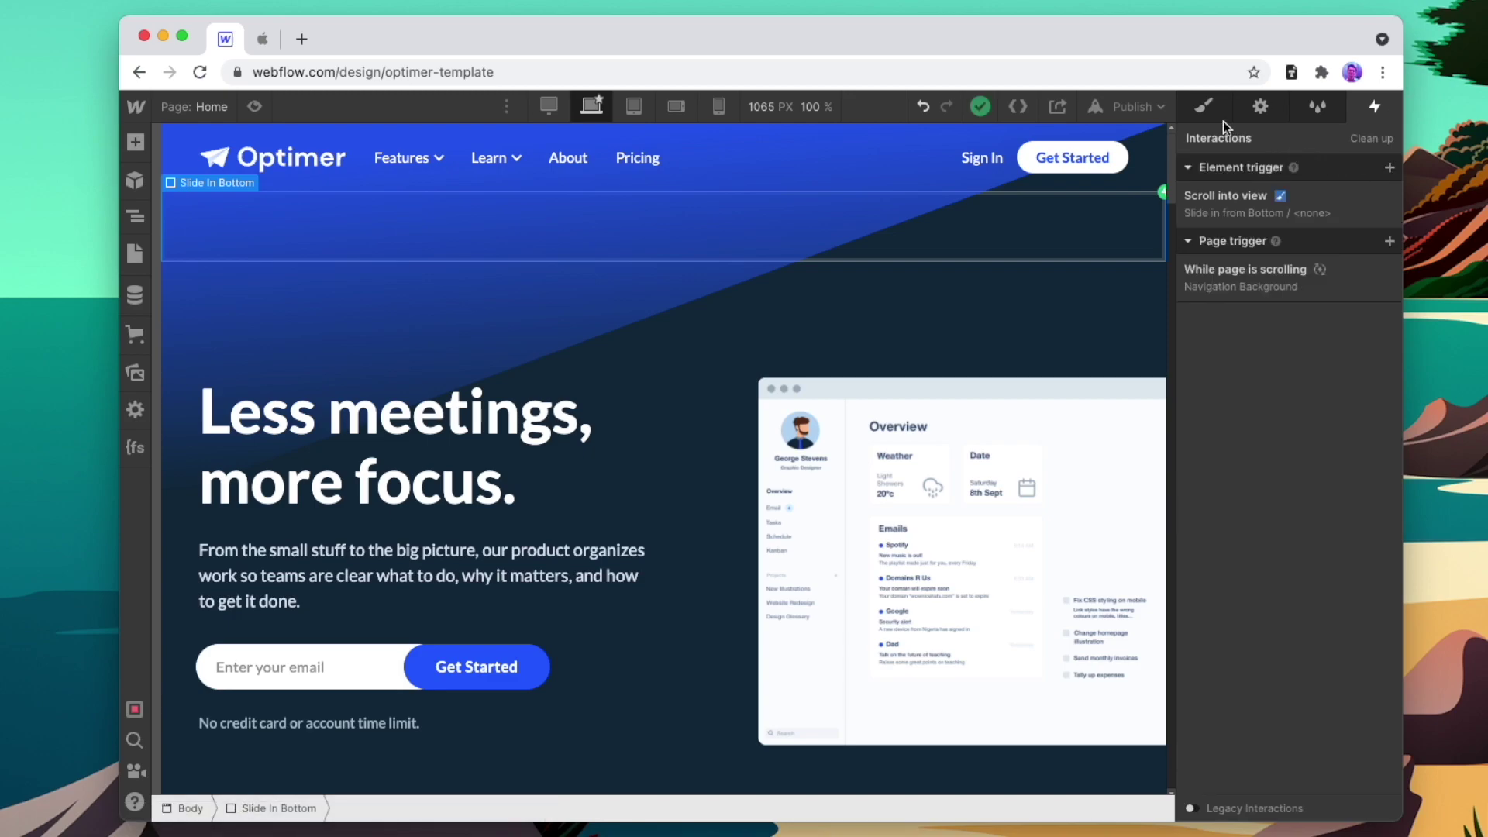
click(1206, 108)
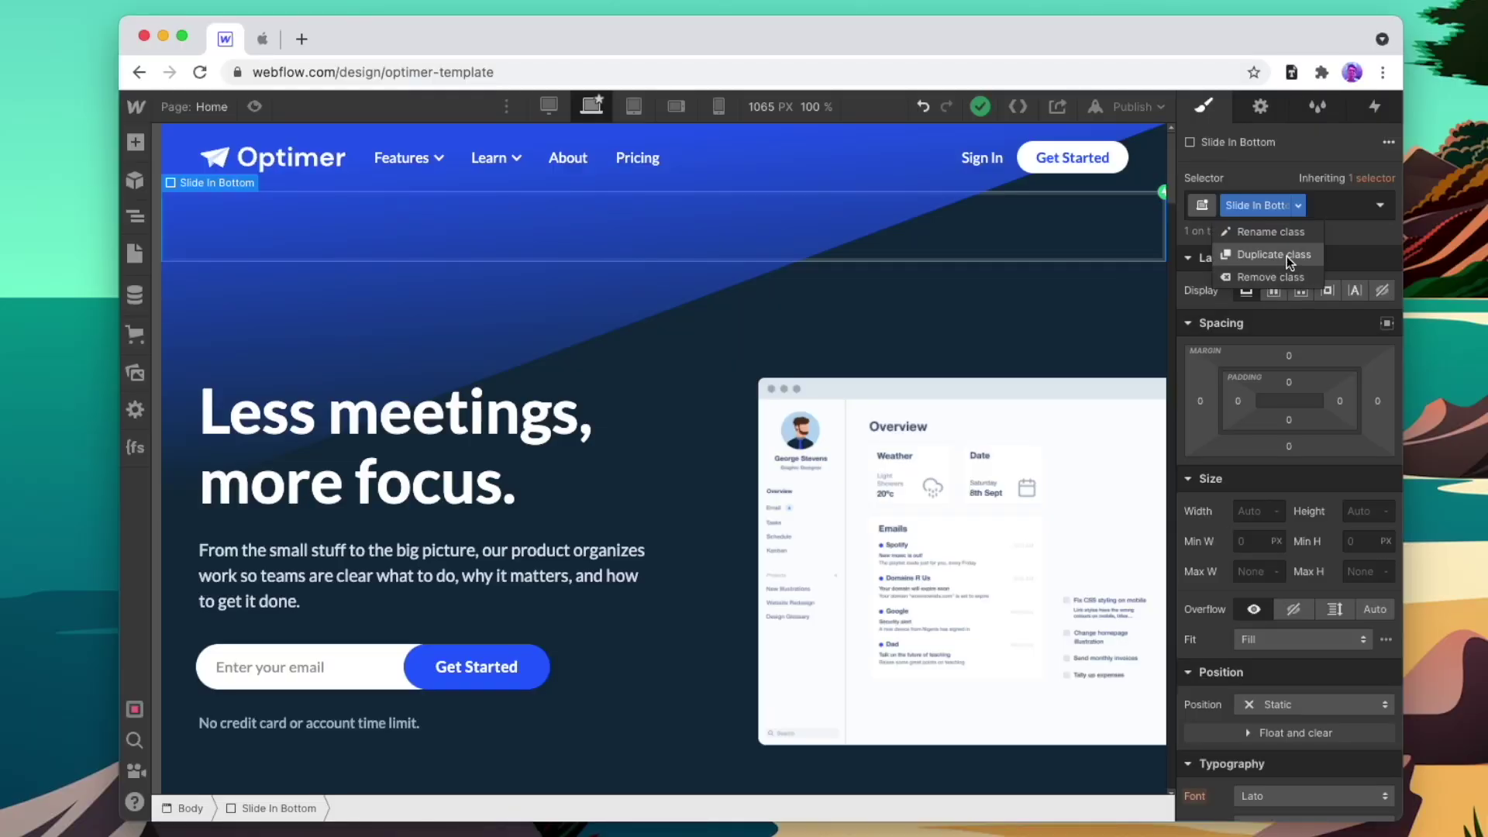
Duplicate the Slide In Bottom class and rename the copy 'Slide In Bottom 200ms'
click(1286, 256)
key(BackSpace)
key(BackSpace)
key(BackSpace)
key(BackSpace)
key(BackSpace)
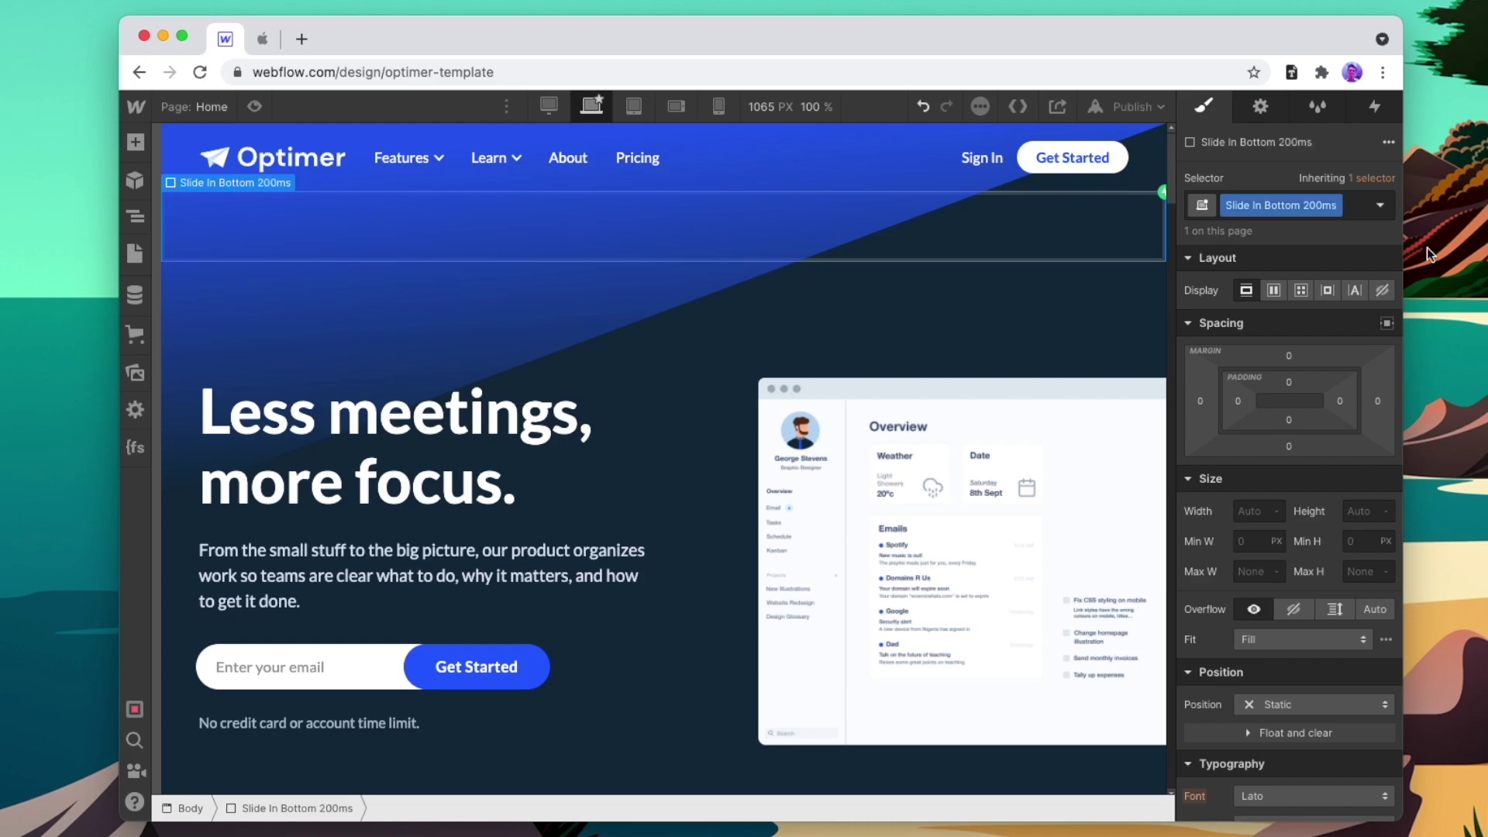
Add a Scroll into view Slide From Bottom trigger applied to the Slide In Bottom 200ms class
click(1376, 108)
click(1381, 169)
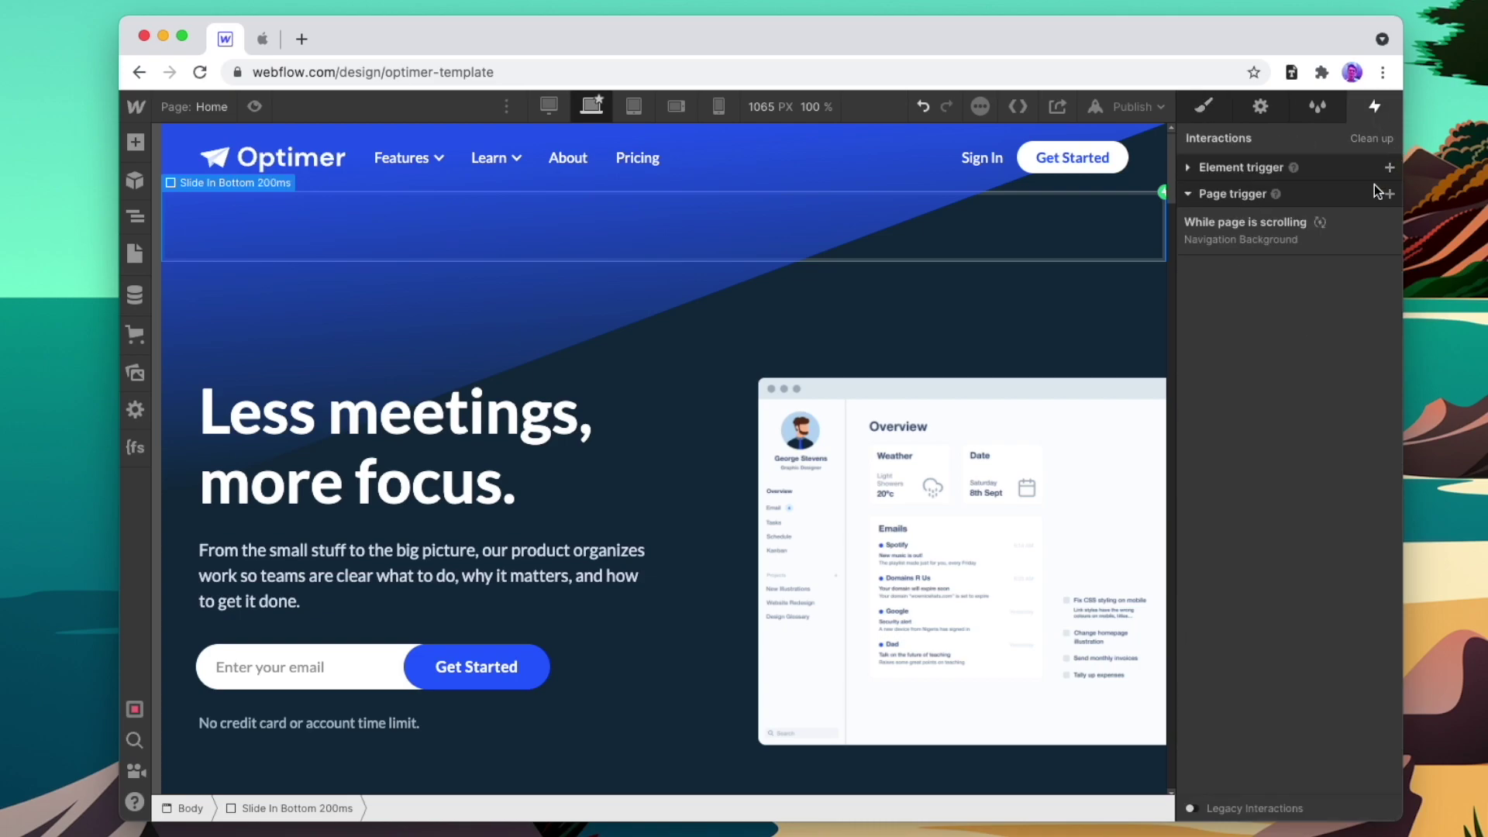
click(1380, 170)
click(1388, 168)
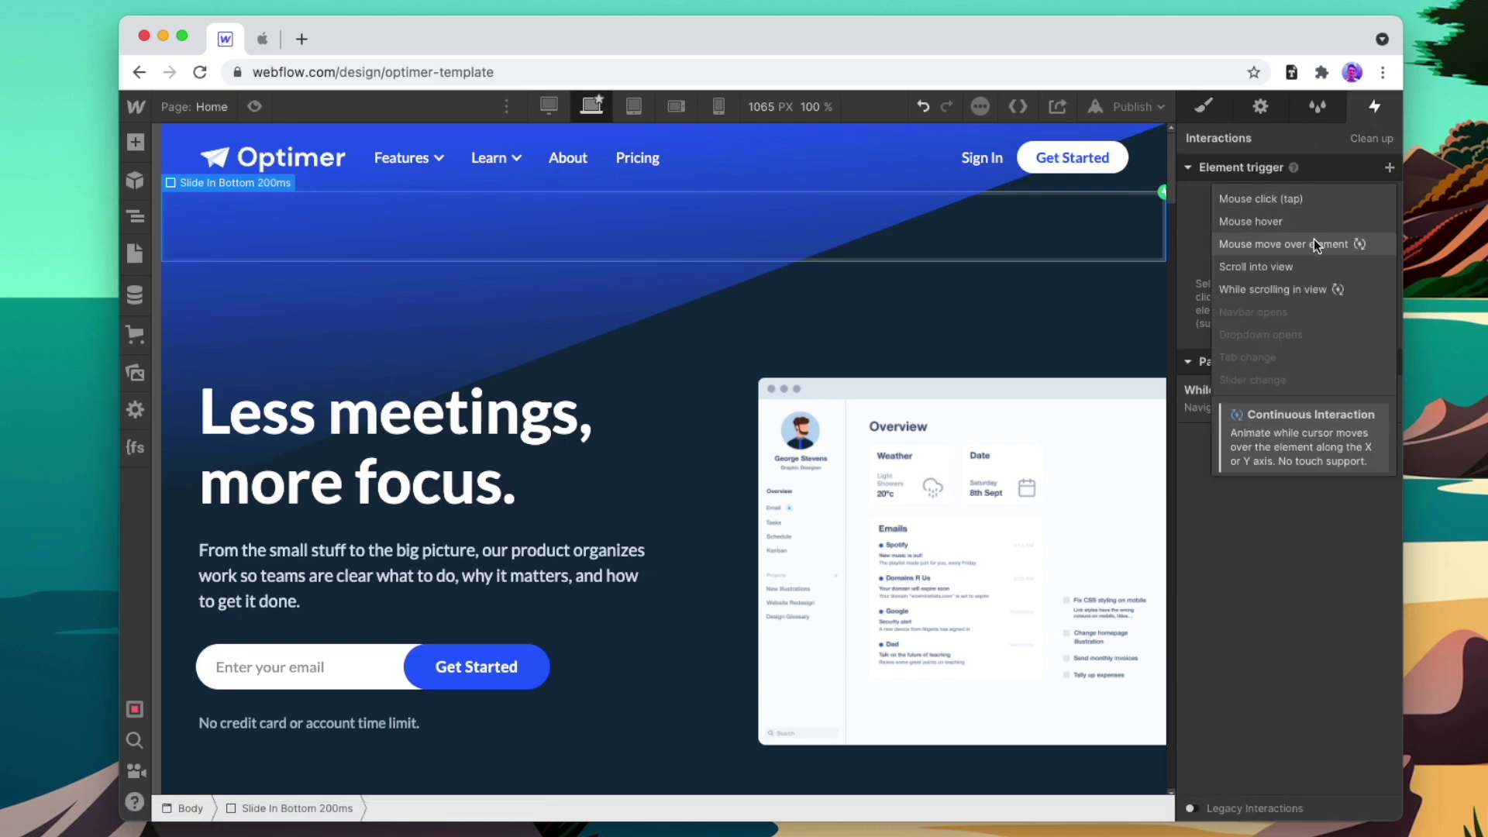
click(1303, 271)
click(1304, 273)
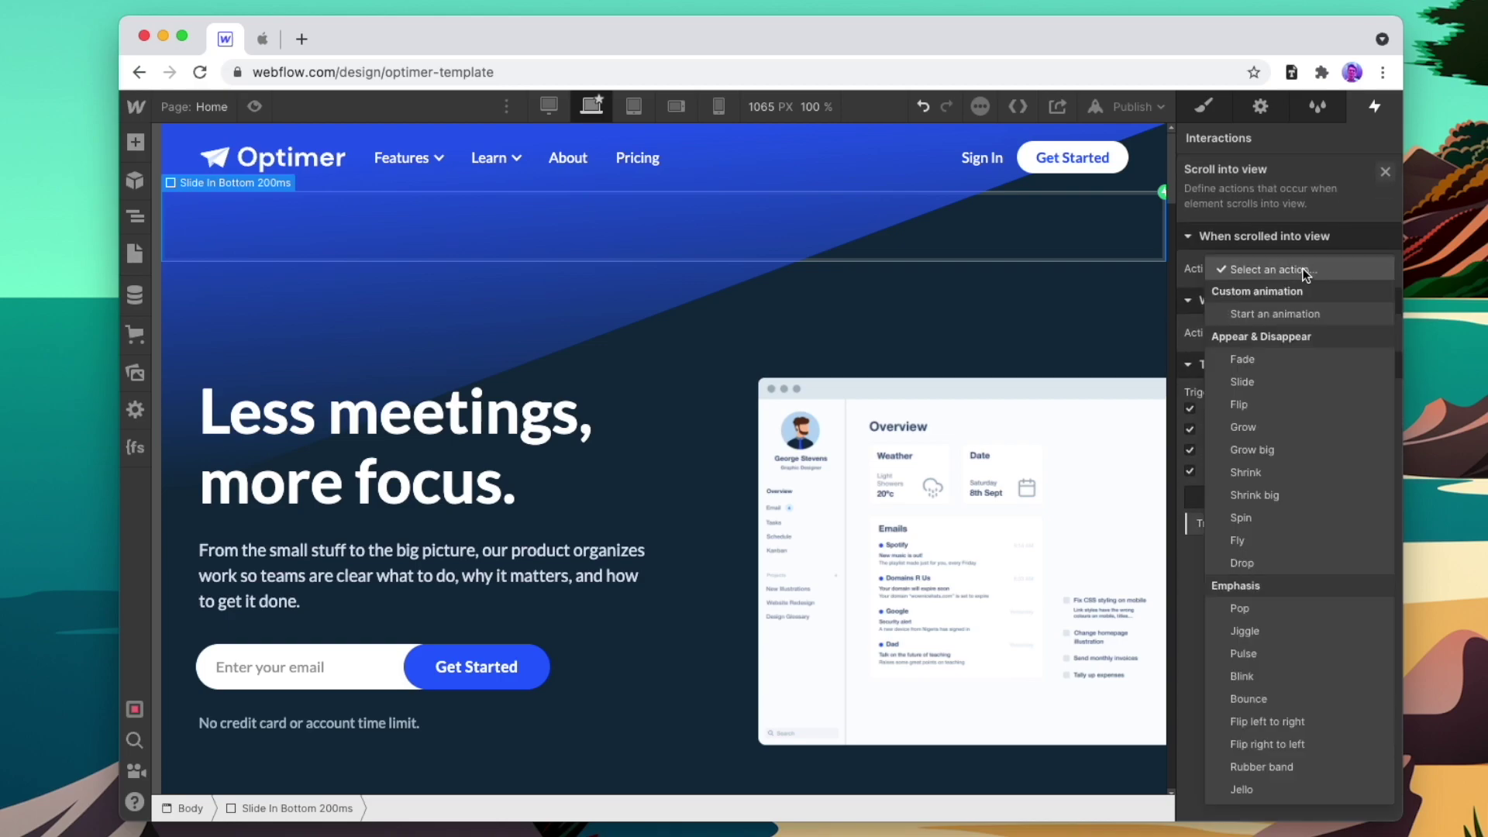
click(1276, 388)
click(1287, 334)
click(1279, 374)
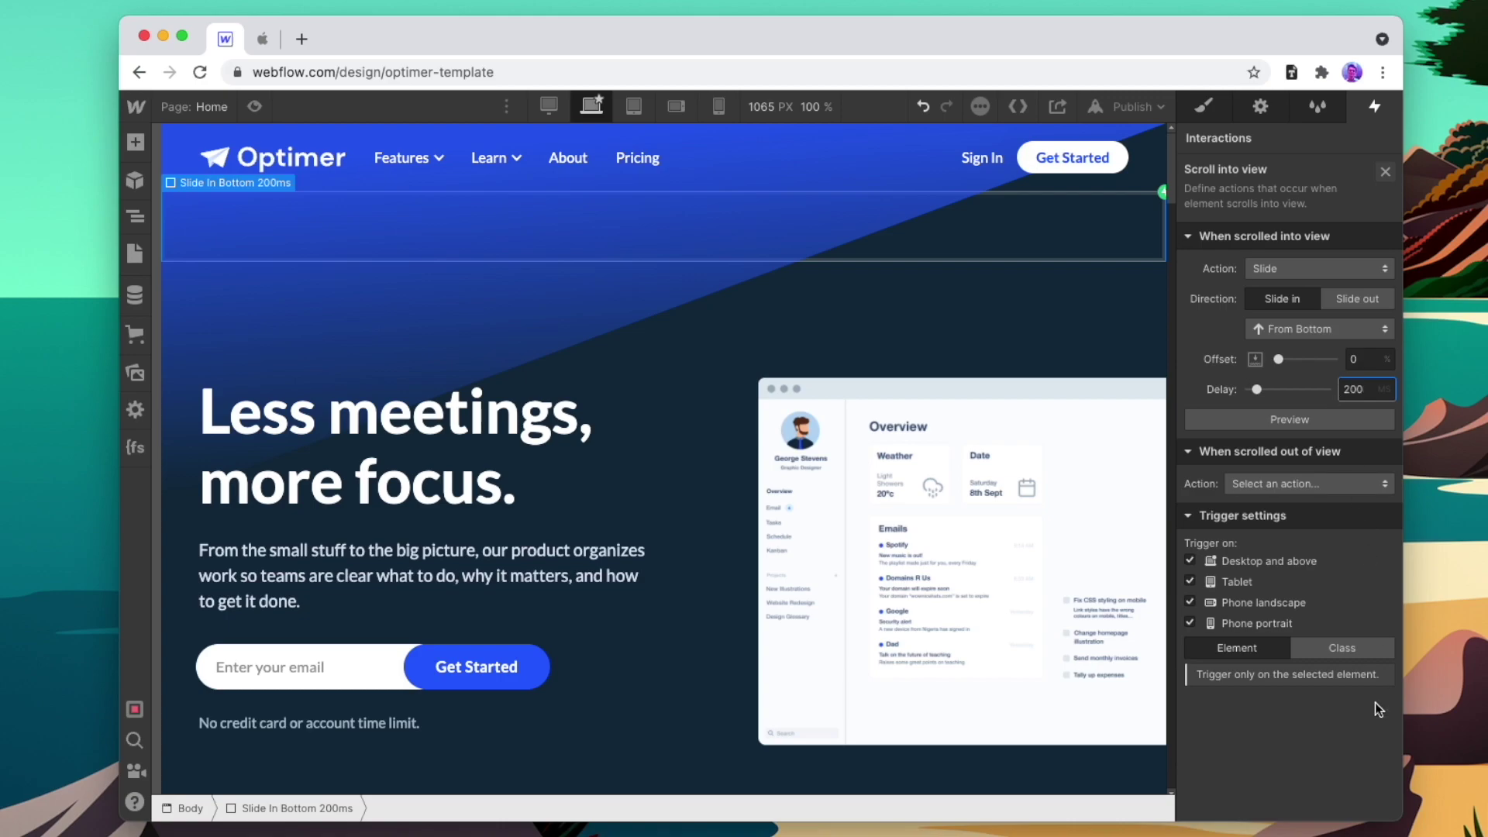
click(1375, 647)
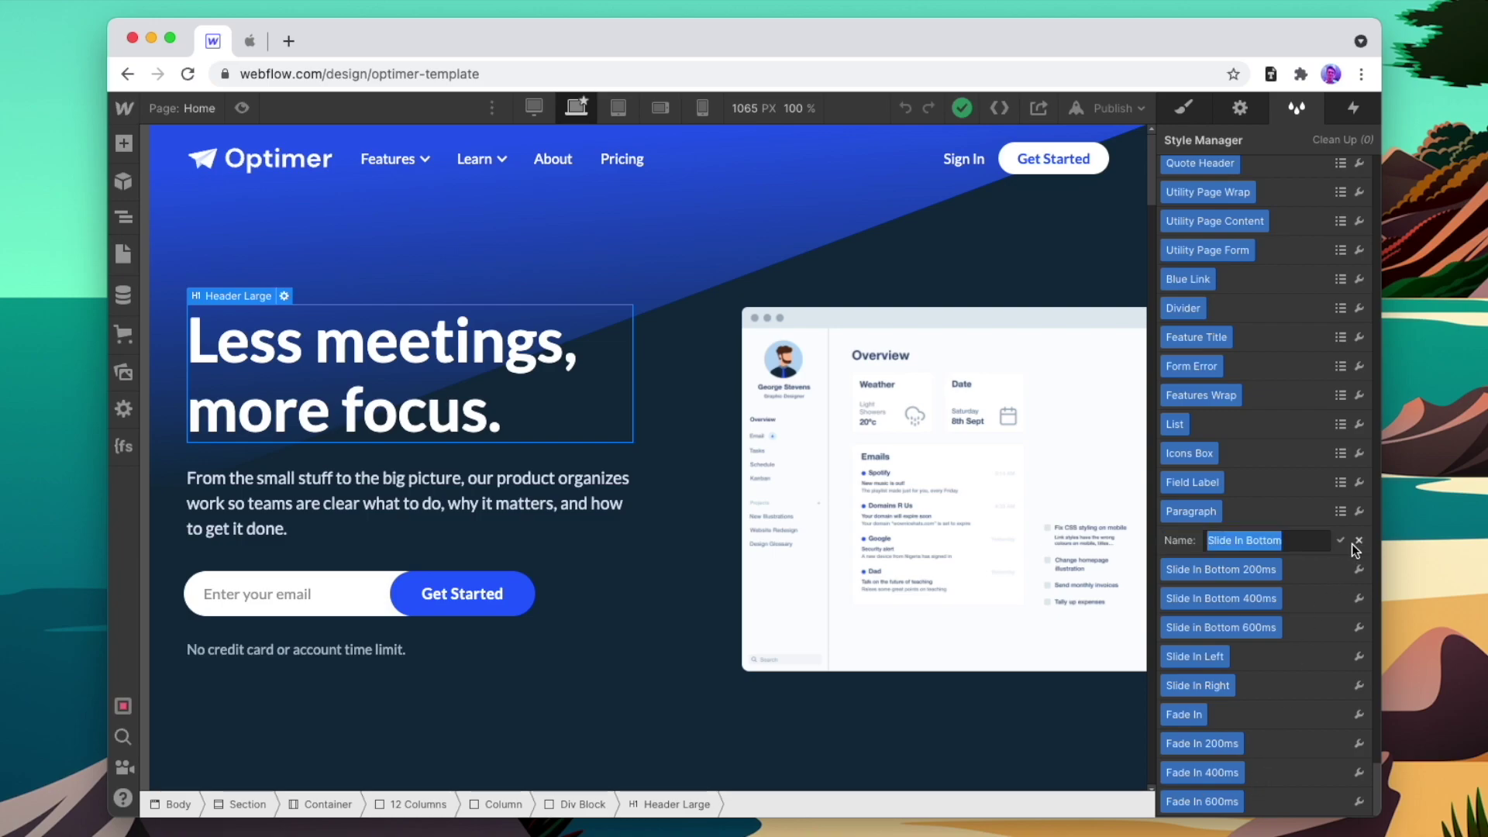
Give the hero heading Slide In Bottom and the hero paragraph Slide In Bottom 200ms
click(1193, 108)
click(1312, 210)
text(Slide In Bottom)
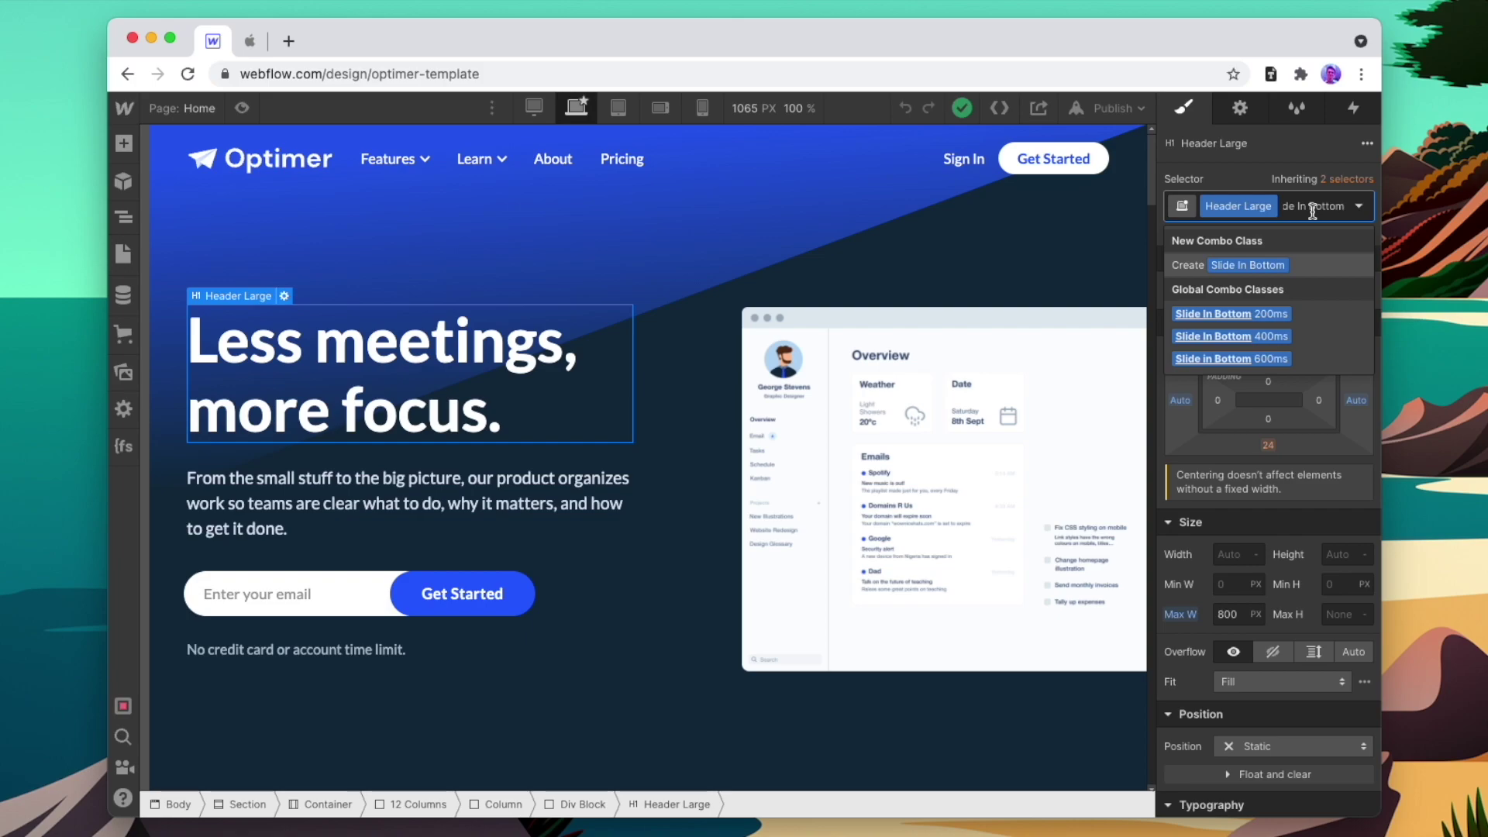
key(Return)
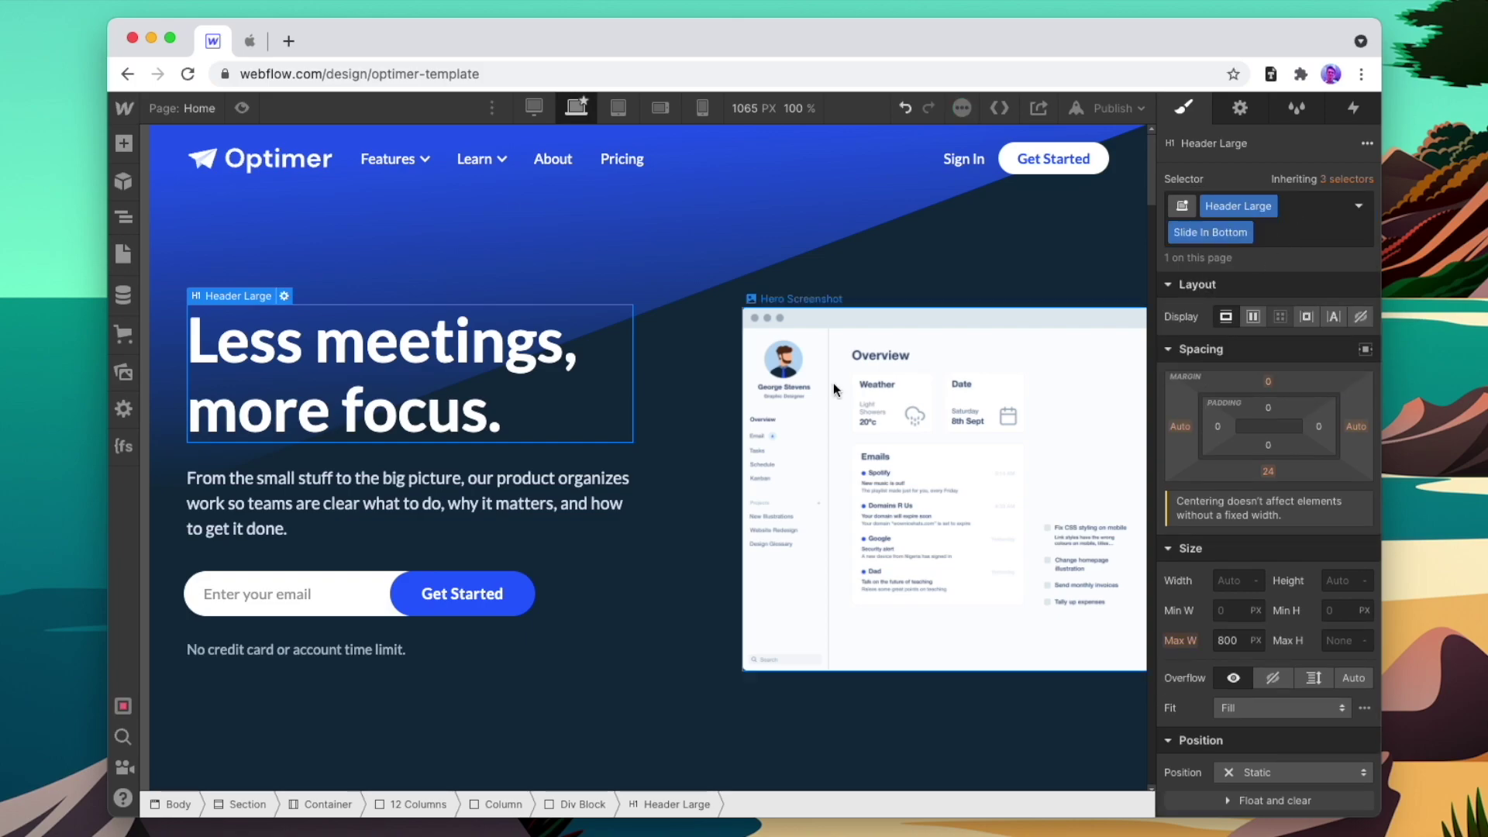
click(604, 482)
click(1282, 207)
text(Slide In Bottom)
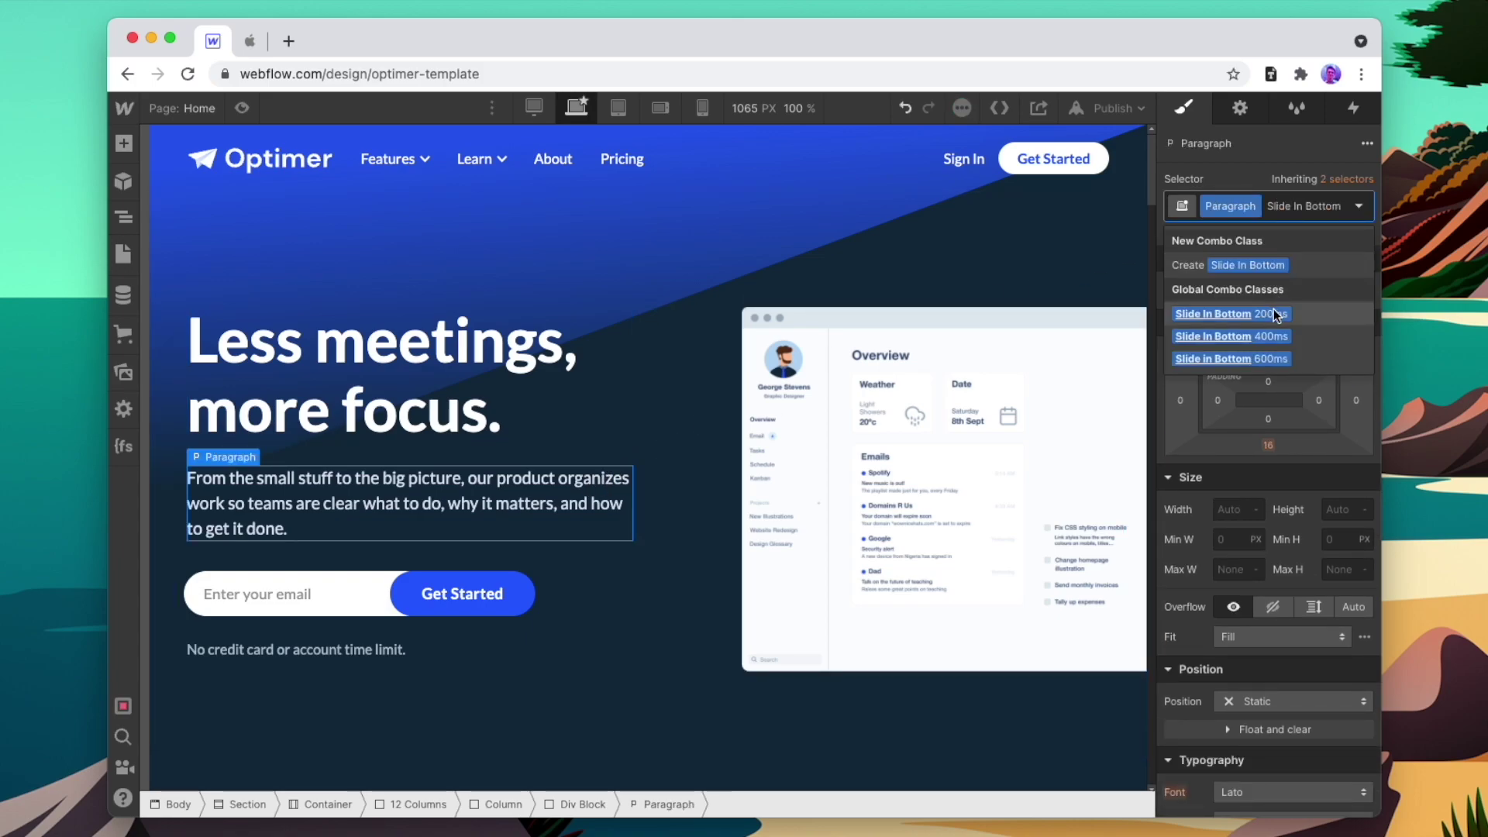
click(1275, 315)
Give the email form Slide In Bottom 400ms and the no-credit-card line 600ms, then preview
click(607, 601)
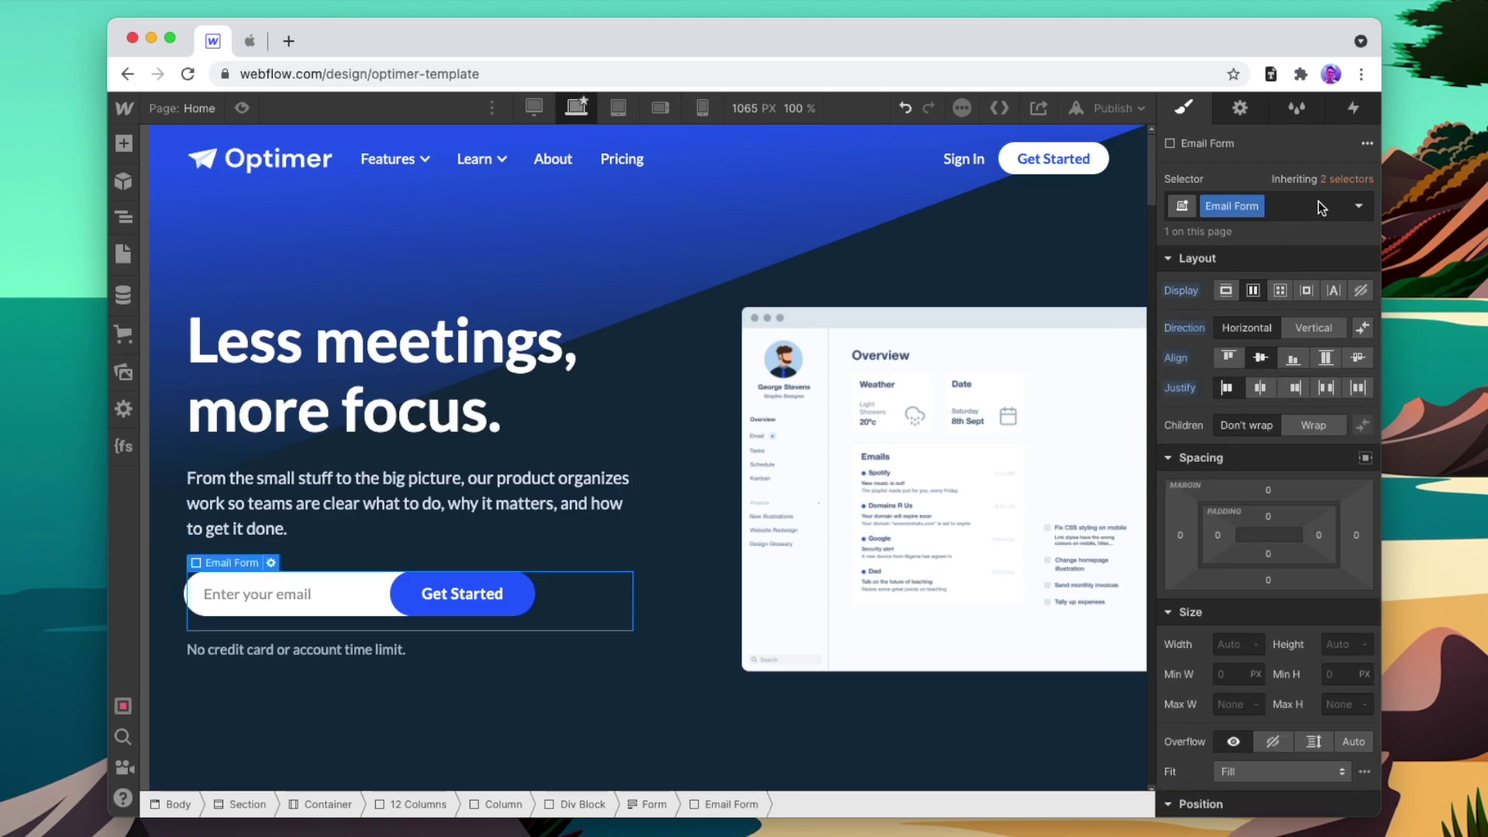
click(1322, 207)
text(Slide In Bottom)
click(1275, 335)
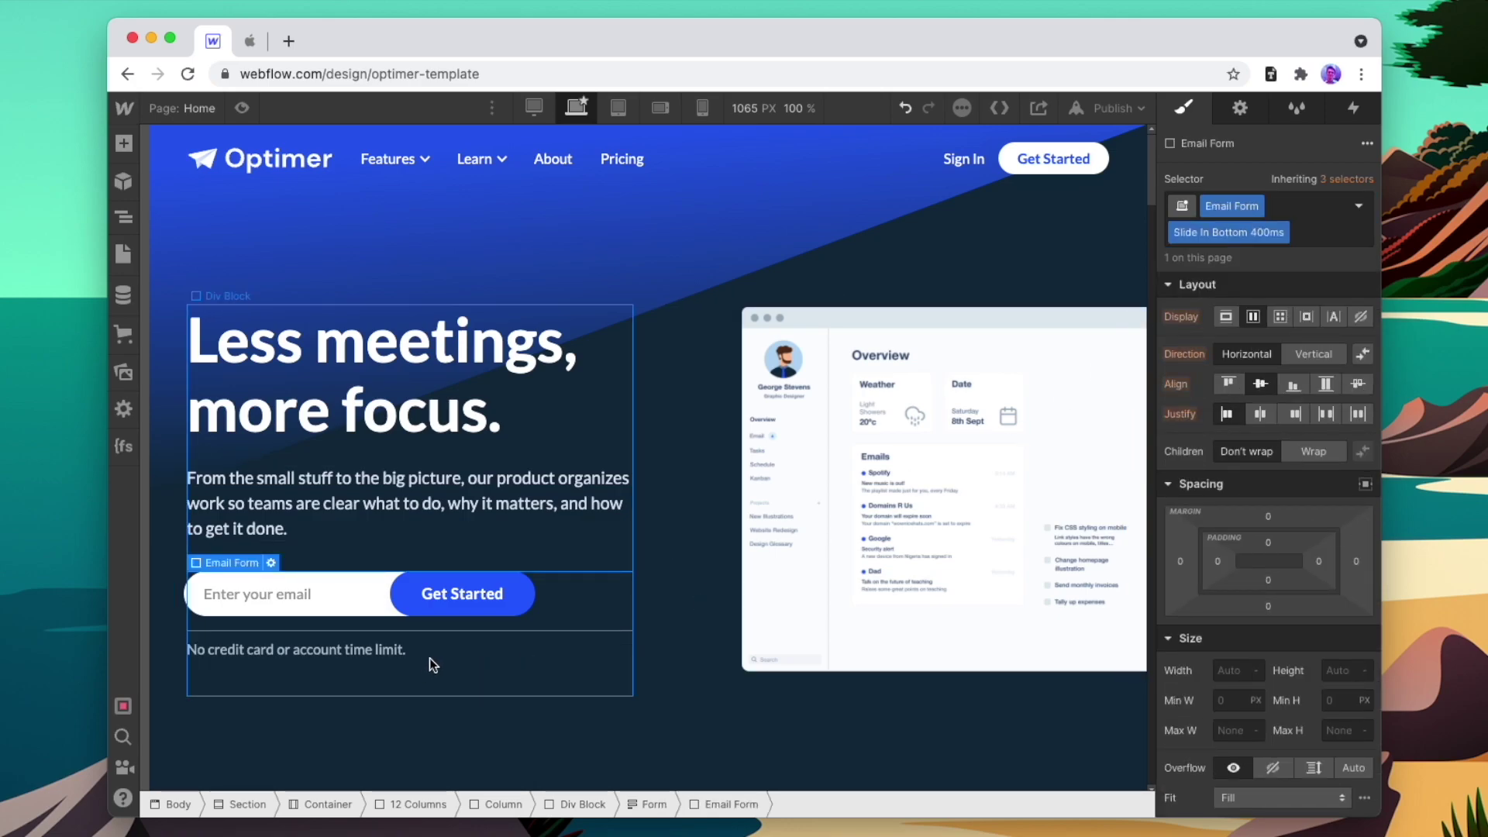
click(429, 653)
click(1316, 208)
text(Slide In Bottom)
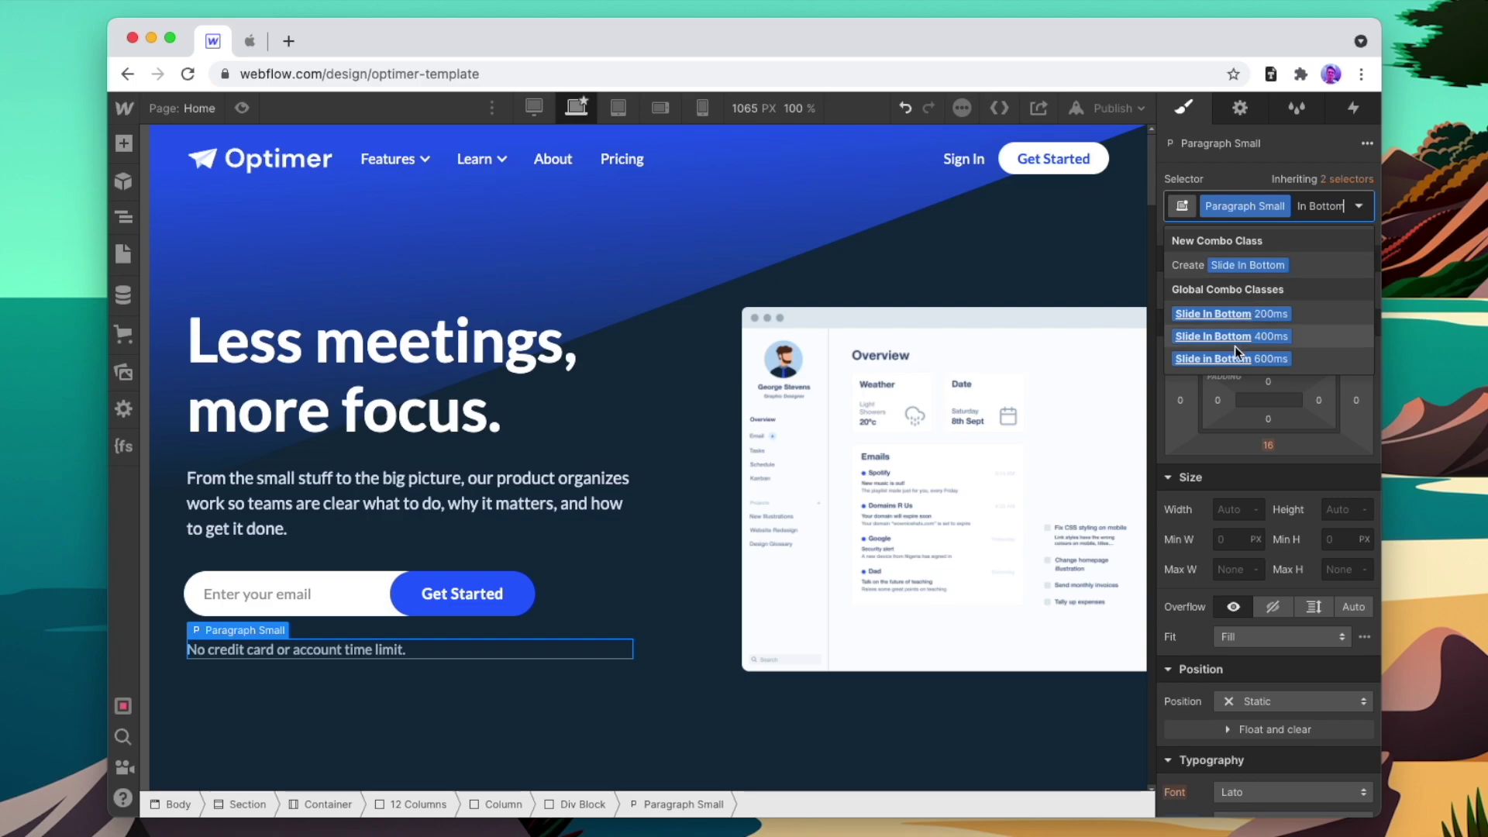
click(1238, 357)
click(249, 108)
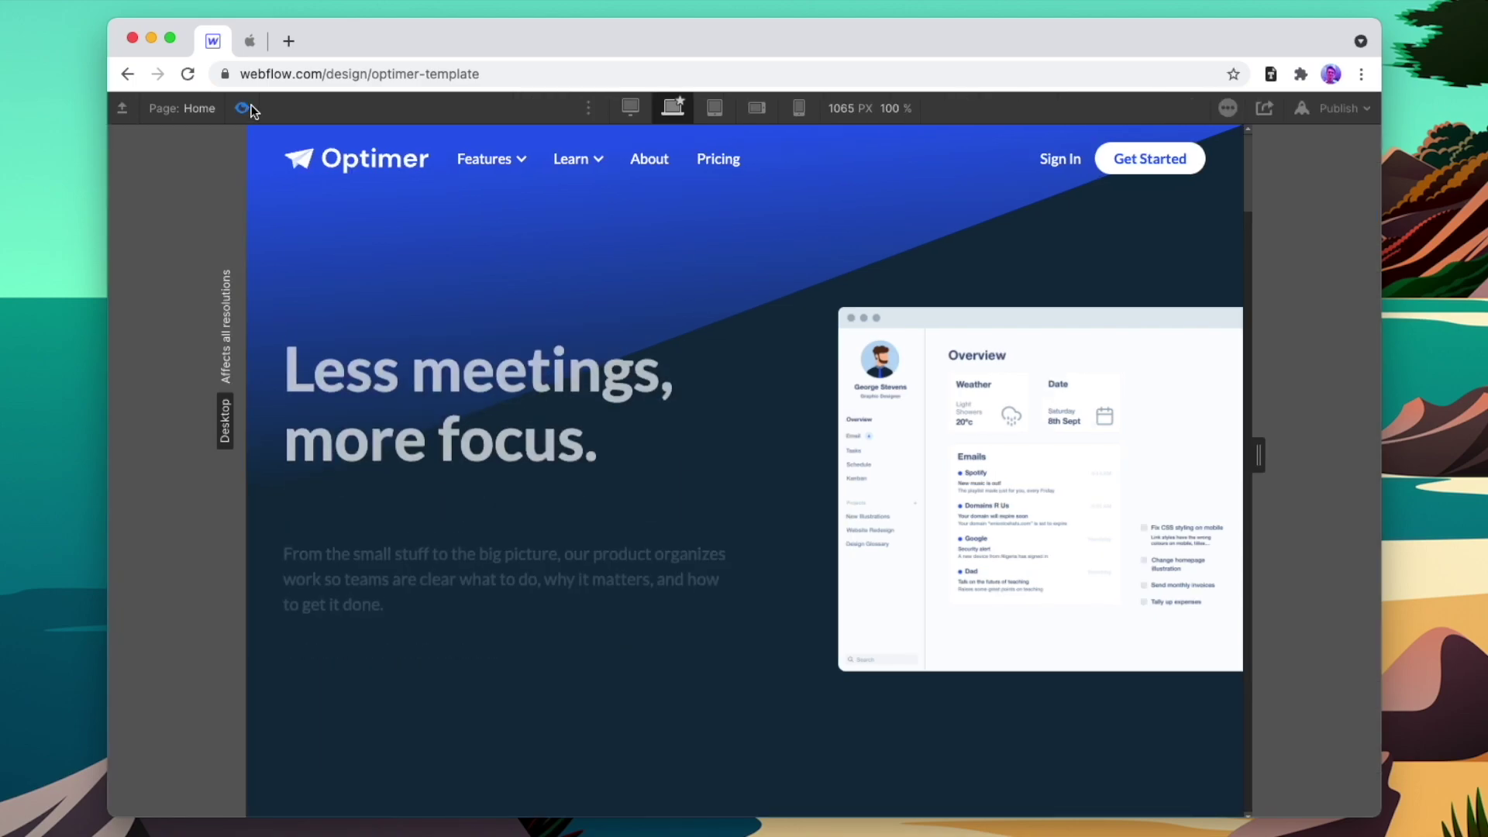
click(250, 108)
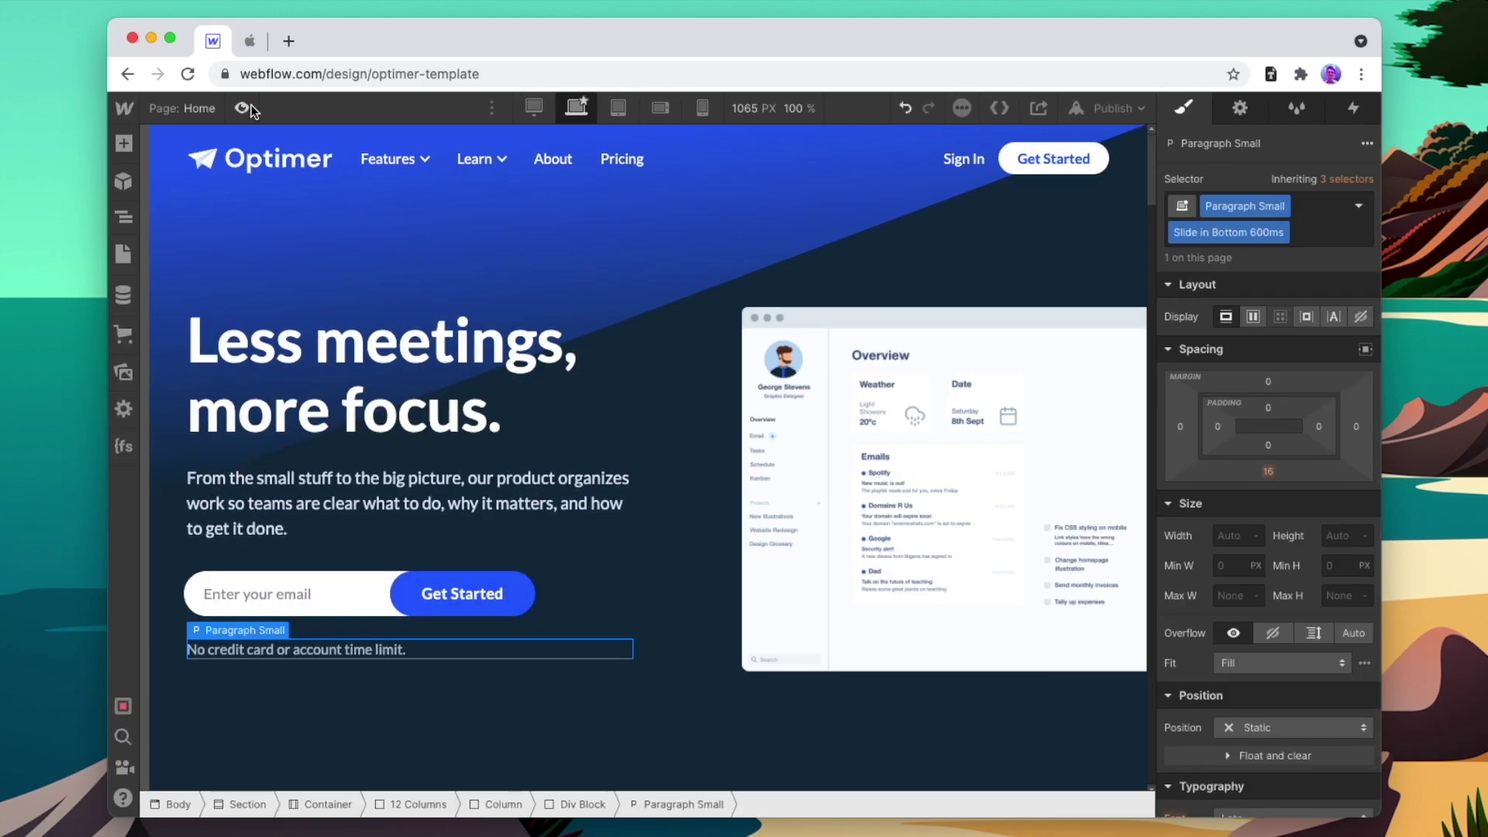
scroll(666, 411, down, 10)
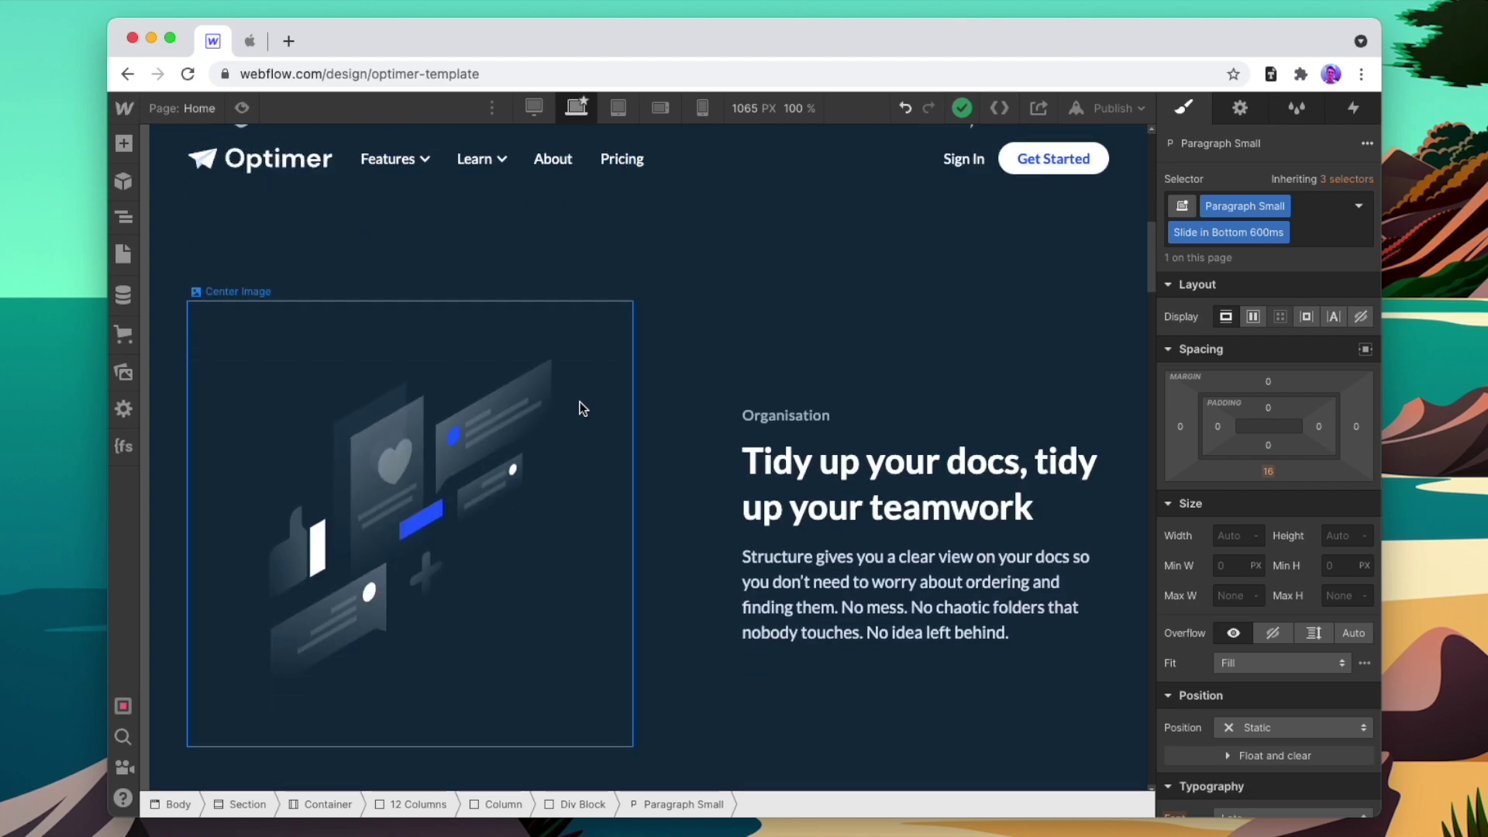
Add the Slide In Bottom class to the Organisation section's 12 Columns row
click(802, 332)
click(1268, 231)
text(Slide In Bottom)
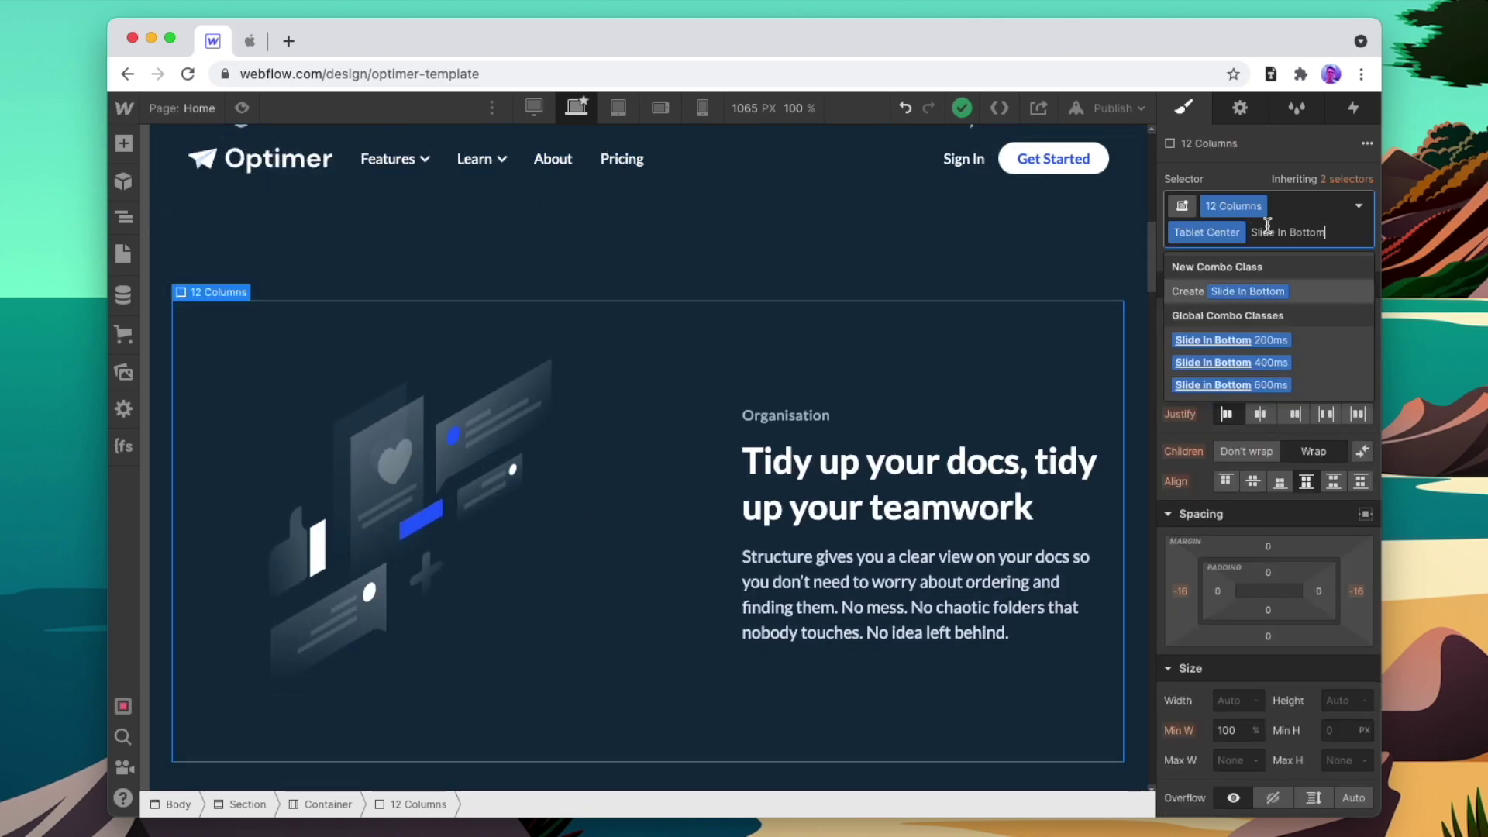
key(Return)
Create a Slide In Left class on the Organisation image and preview it
click(616, 403)
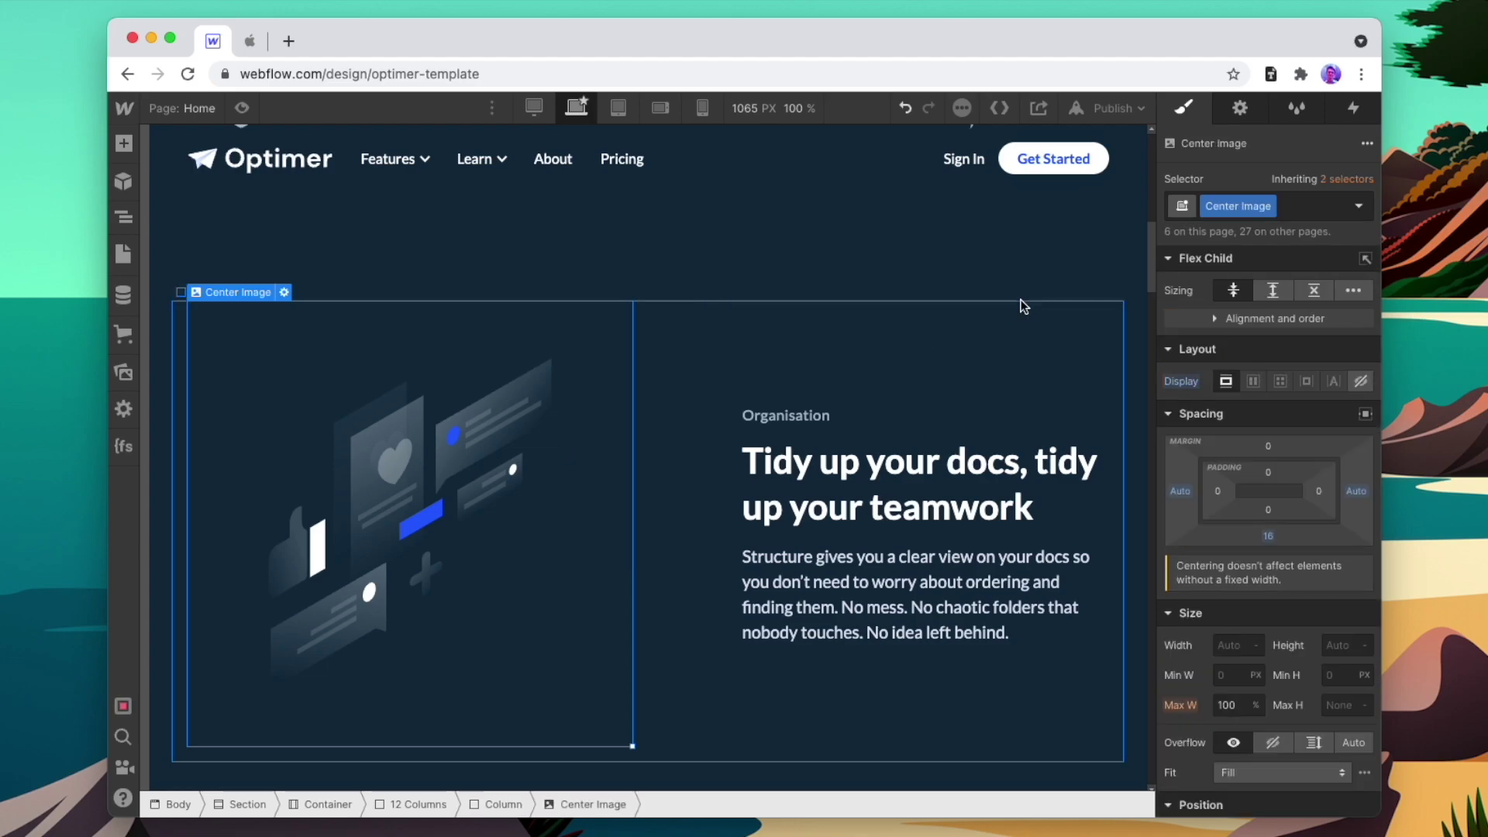
click(1305, 211)
text(Slide In Bottom)
key(BackSpace)
key(BackSpace)
key(BackSpace)
key(BackSpace)
key(BackSpace)
key(BackSpace)
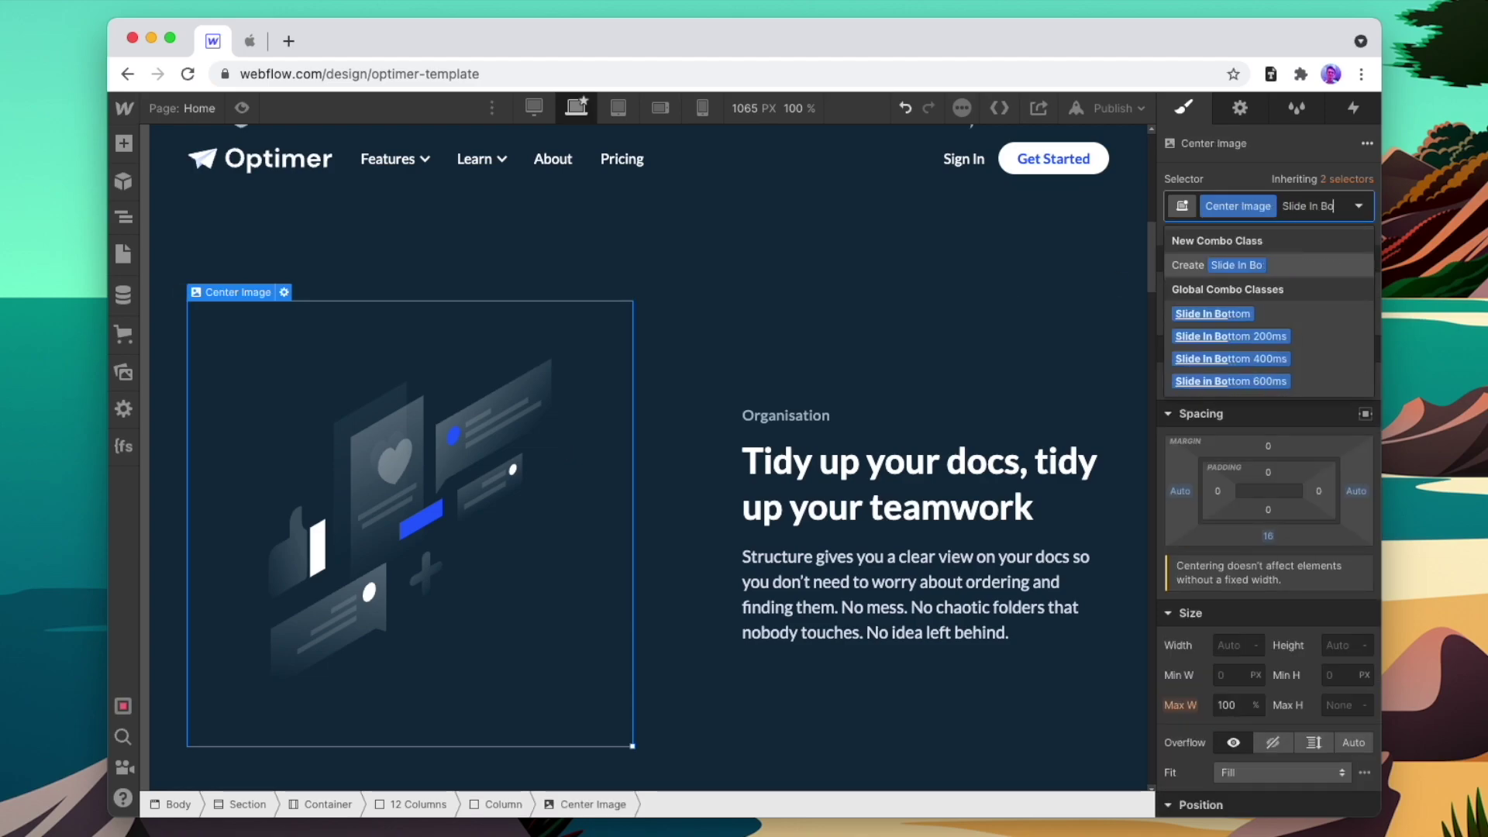
text(Left)
key(Return)
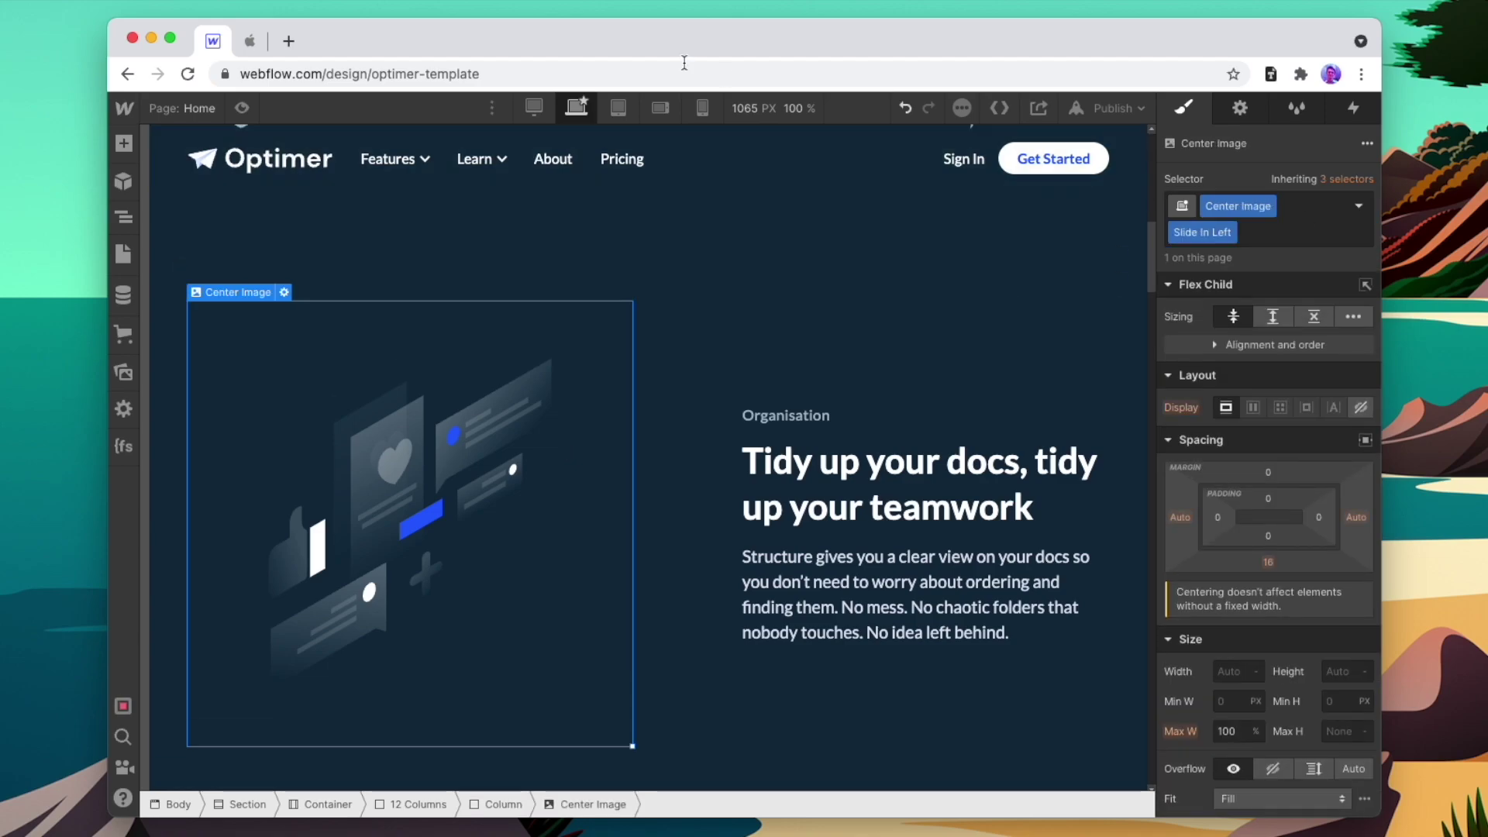
click(243, 108)
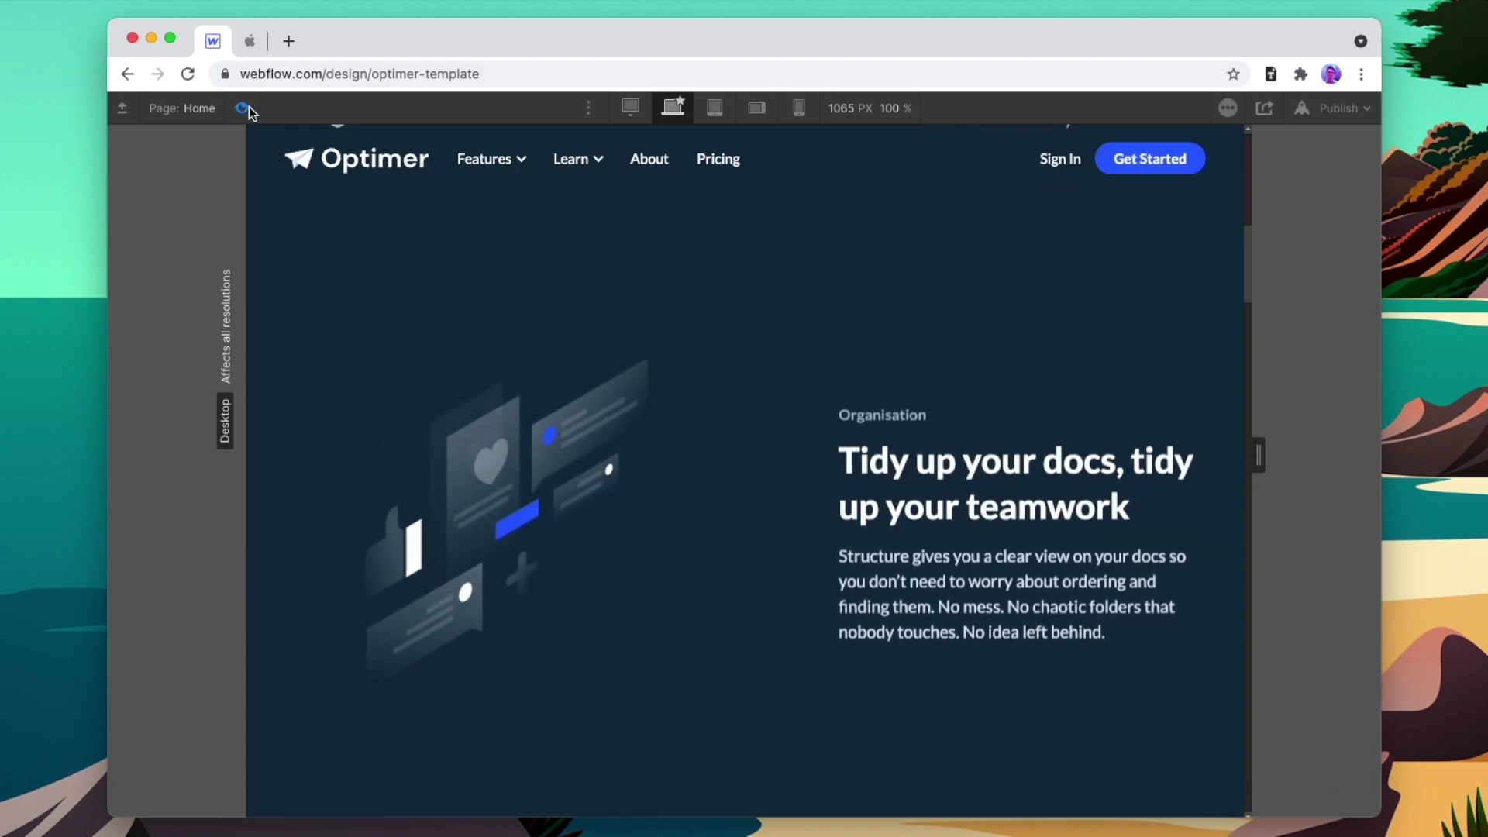
click(243, 109)
Add the Slide In Bottom class to the Engagement section's 12 Columns row
scroll(695, 313, down, 8)
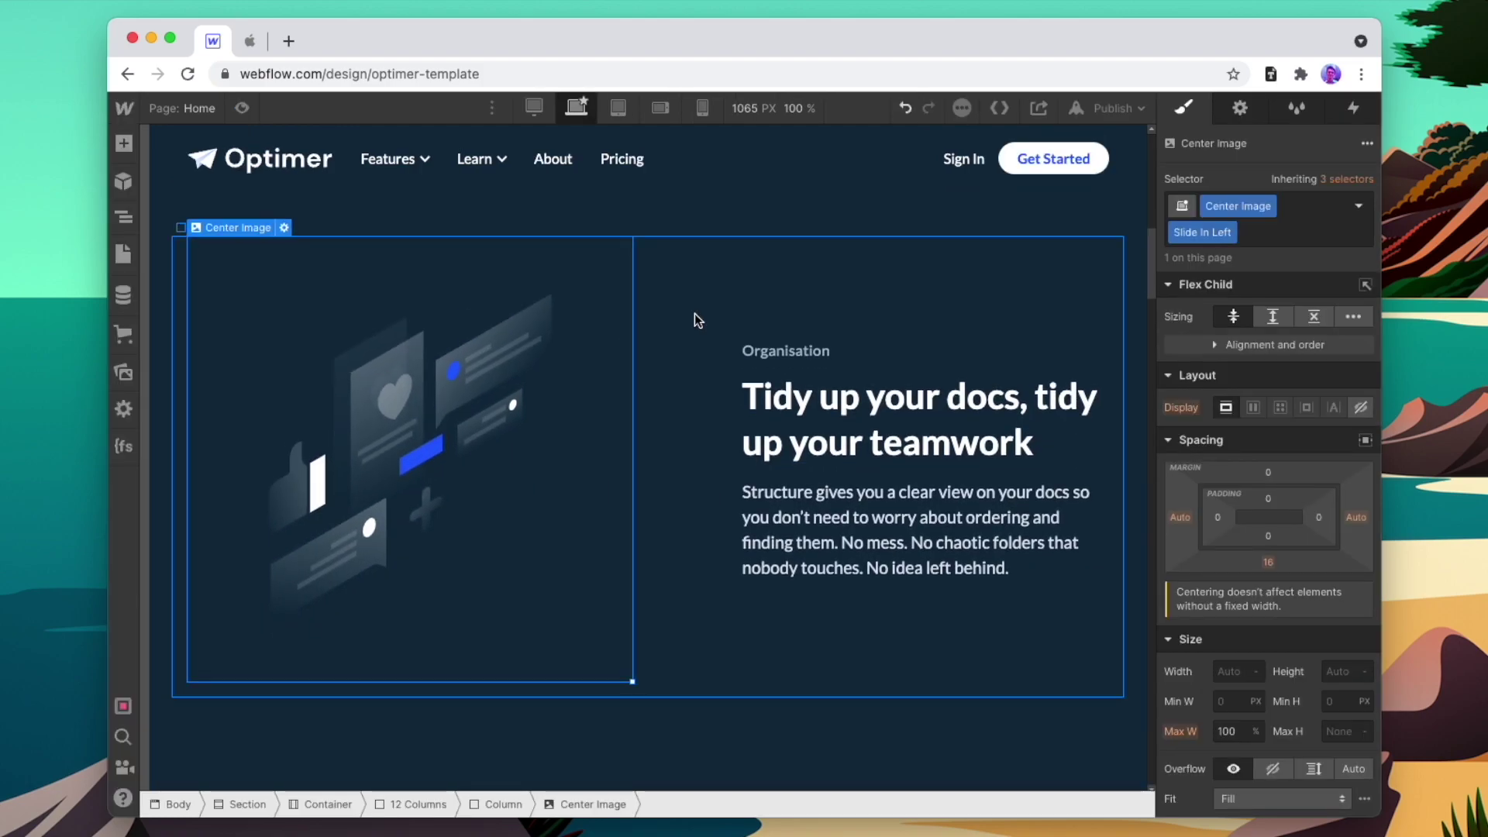
click(632, 320)
click(1327, 237)
text(Slide In Bottom)
key(Return)
Create a Slide In Right class on the Engagement image and preview it
click(930, 365)
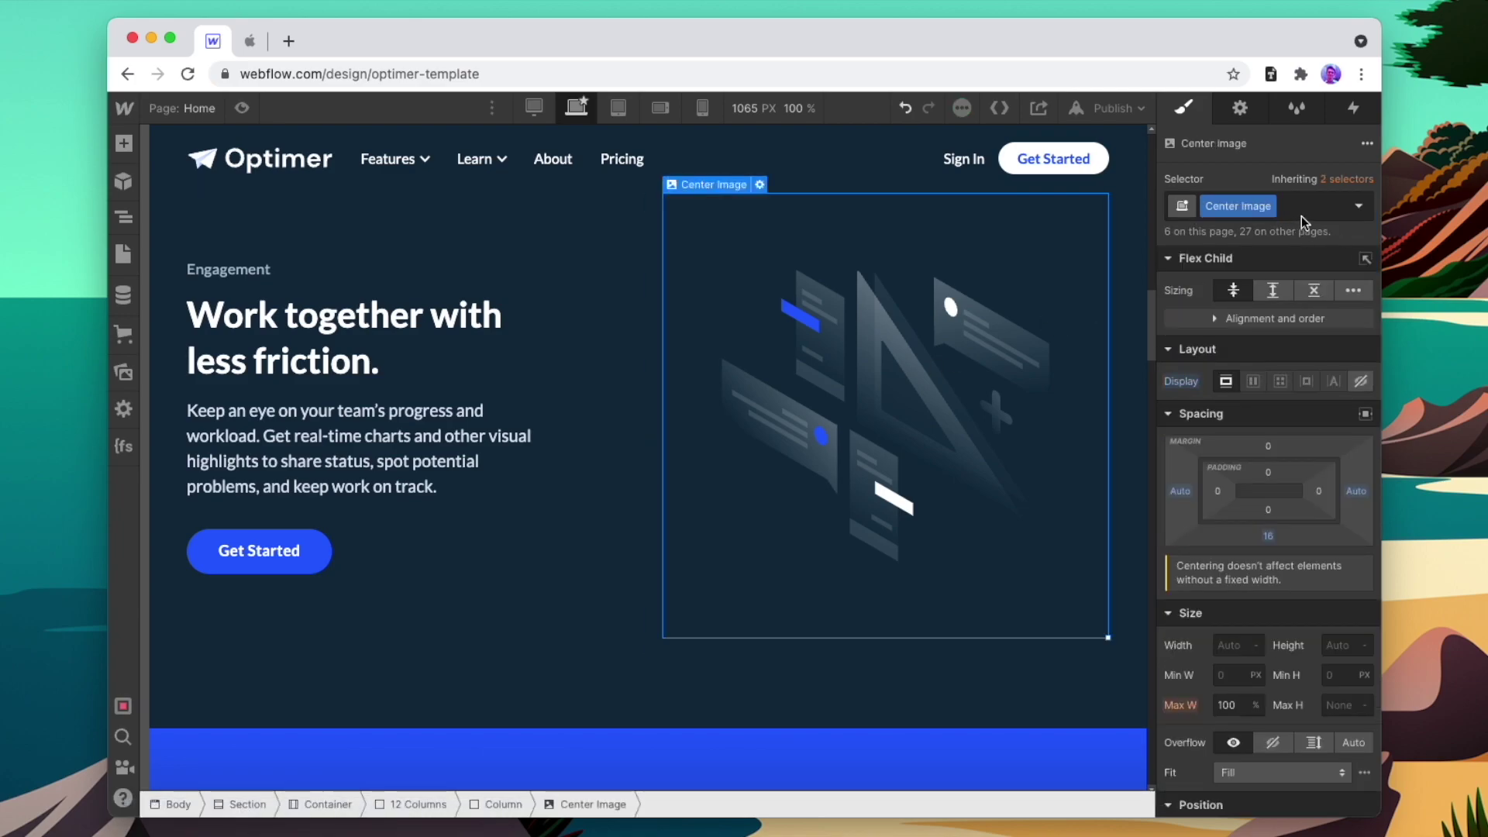
click(1303, 209)
text(Slide In Bottom)
key(BackSpace)
key(BackSpace)
key(BackSpace)
text(Right)
key(Return)
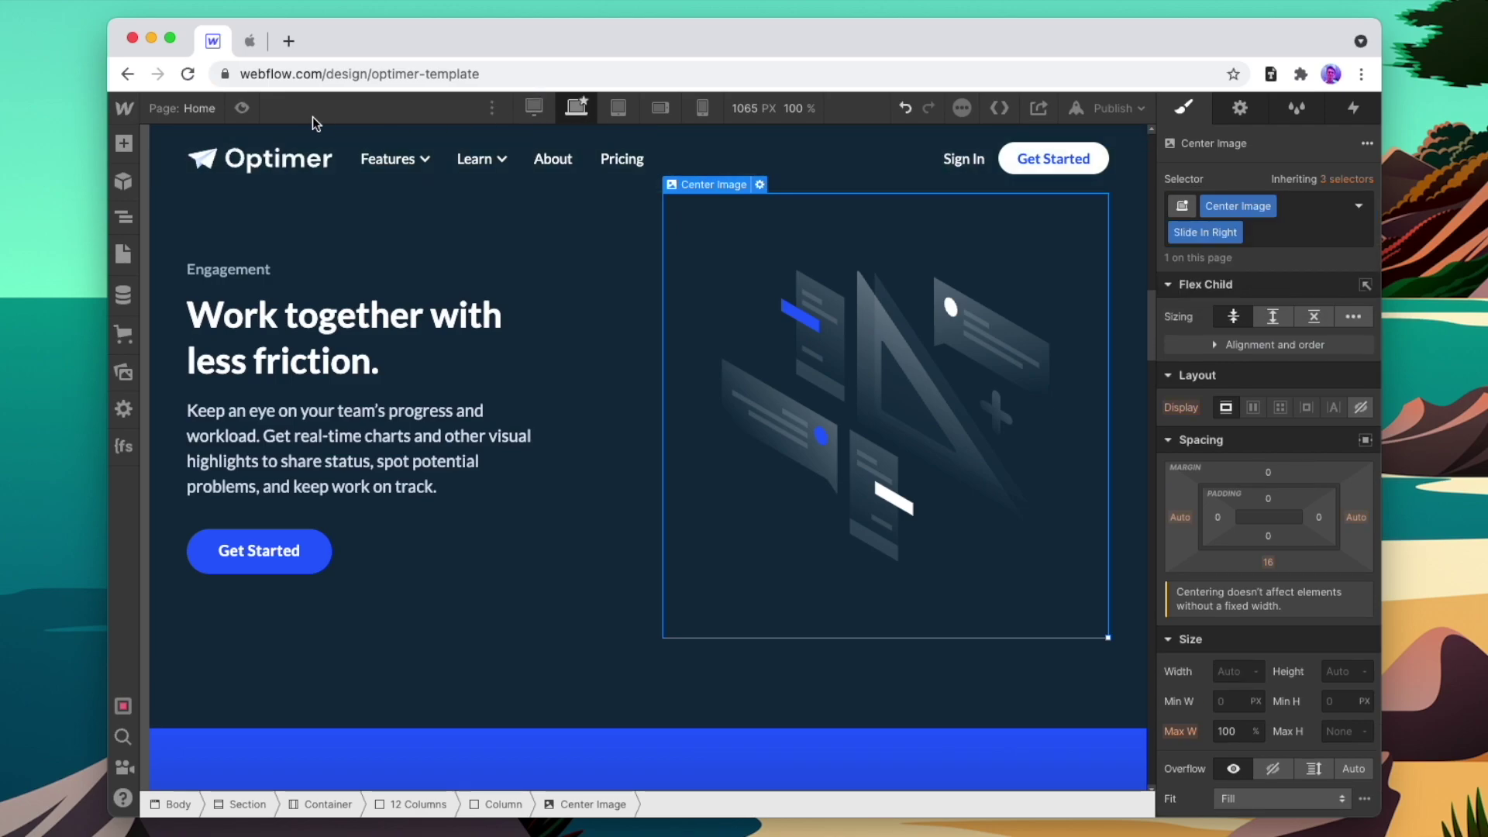
click(243, 108)
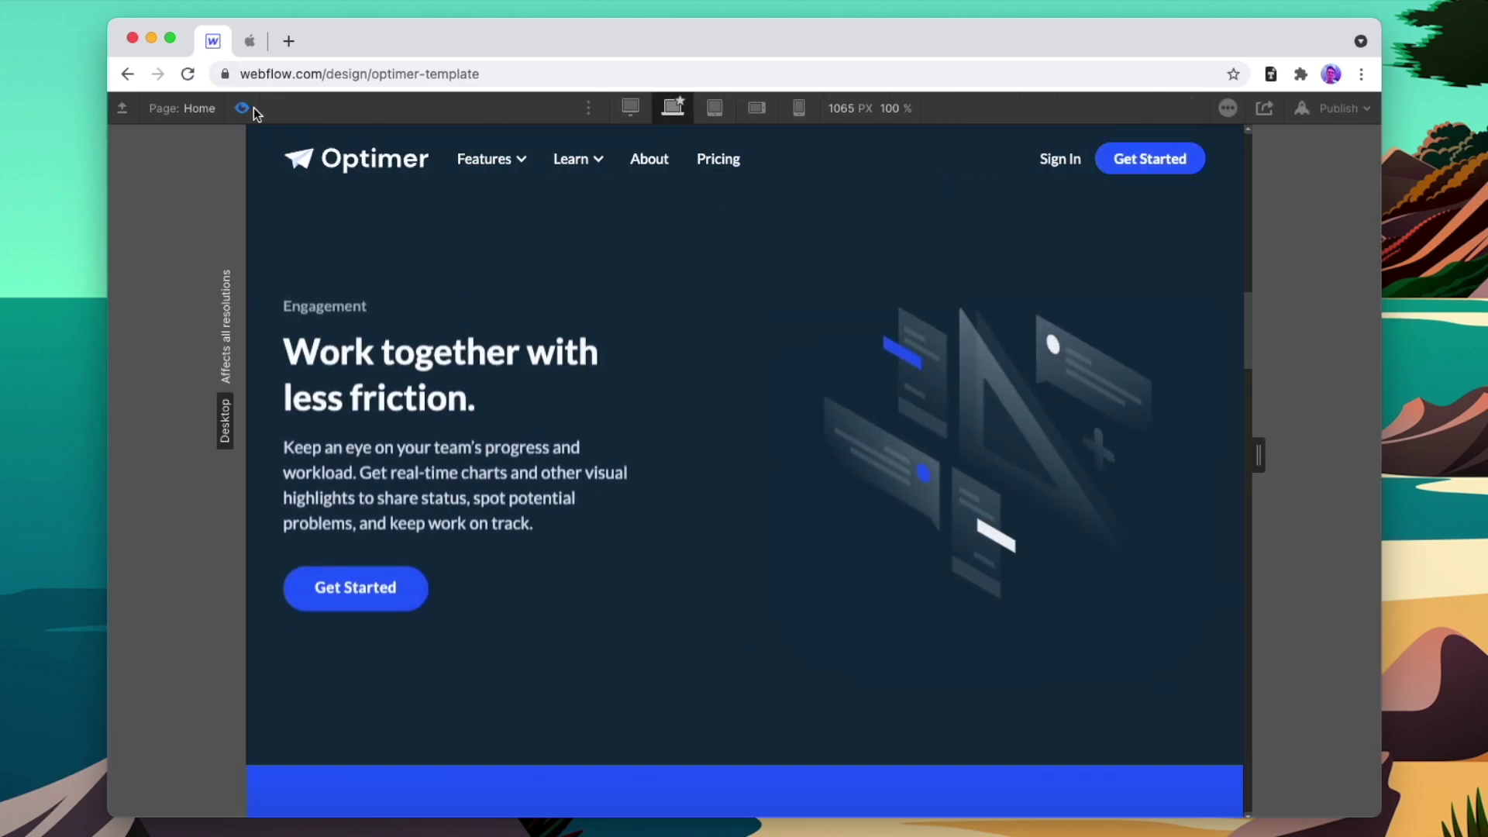
click(243, 108)
scroll(933, 264, down, 6)
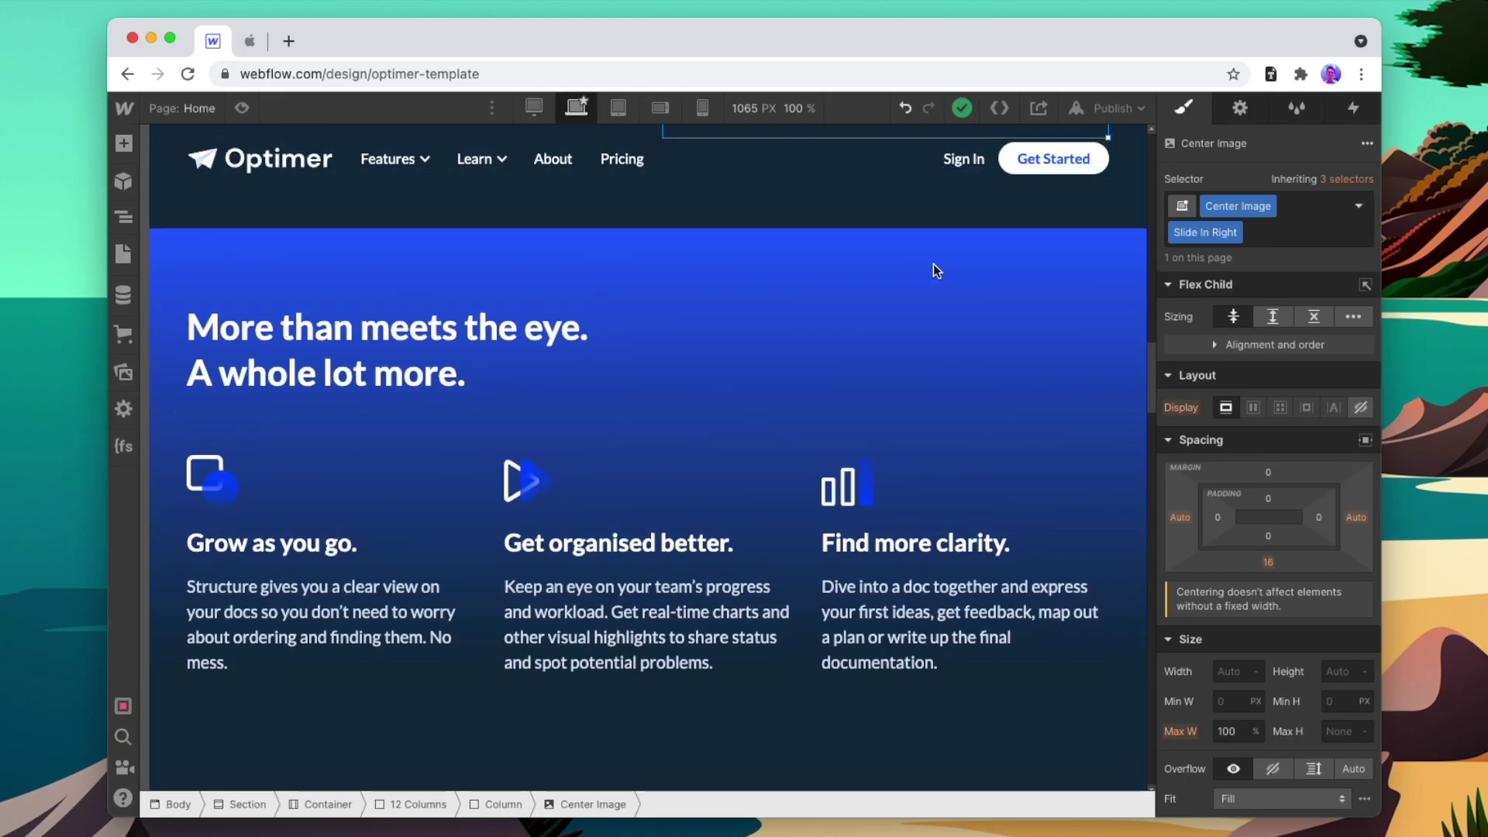
click(1297, 109)
Apply the Fade In class to the 'More than meets the eye' heading
drag(1377, 194, 1377, 787)
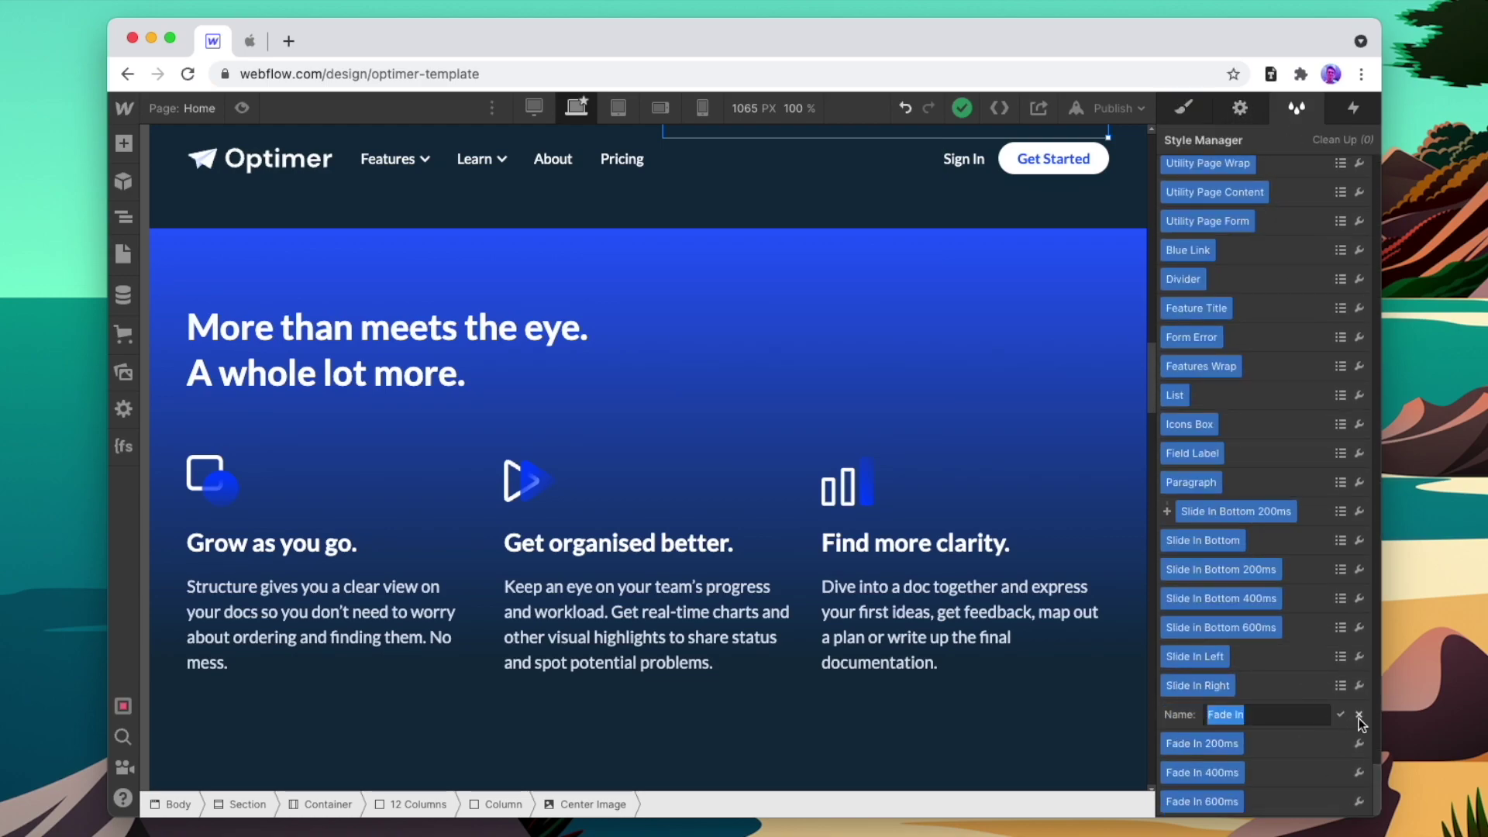
click(1343, 714)
click(745, 391)
click(1221, 203)
text(Fade In)
key(Return)
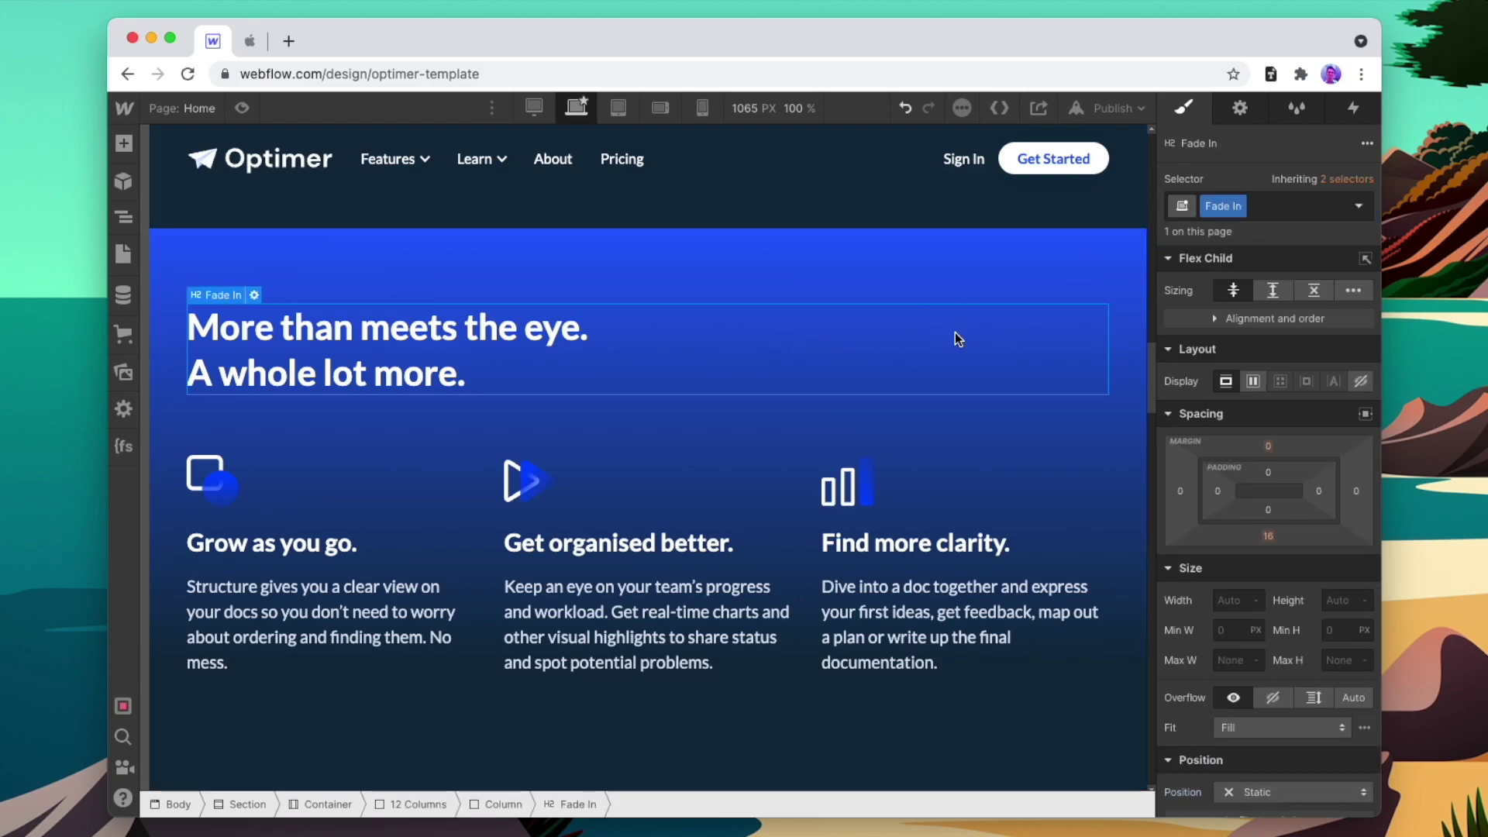
Give the three feature text boxes Fade In 200ms, 400ms and 600ms, then preview
click(464, 523)
click(1327, 208)
text(Fade In)
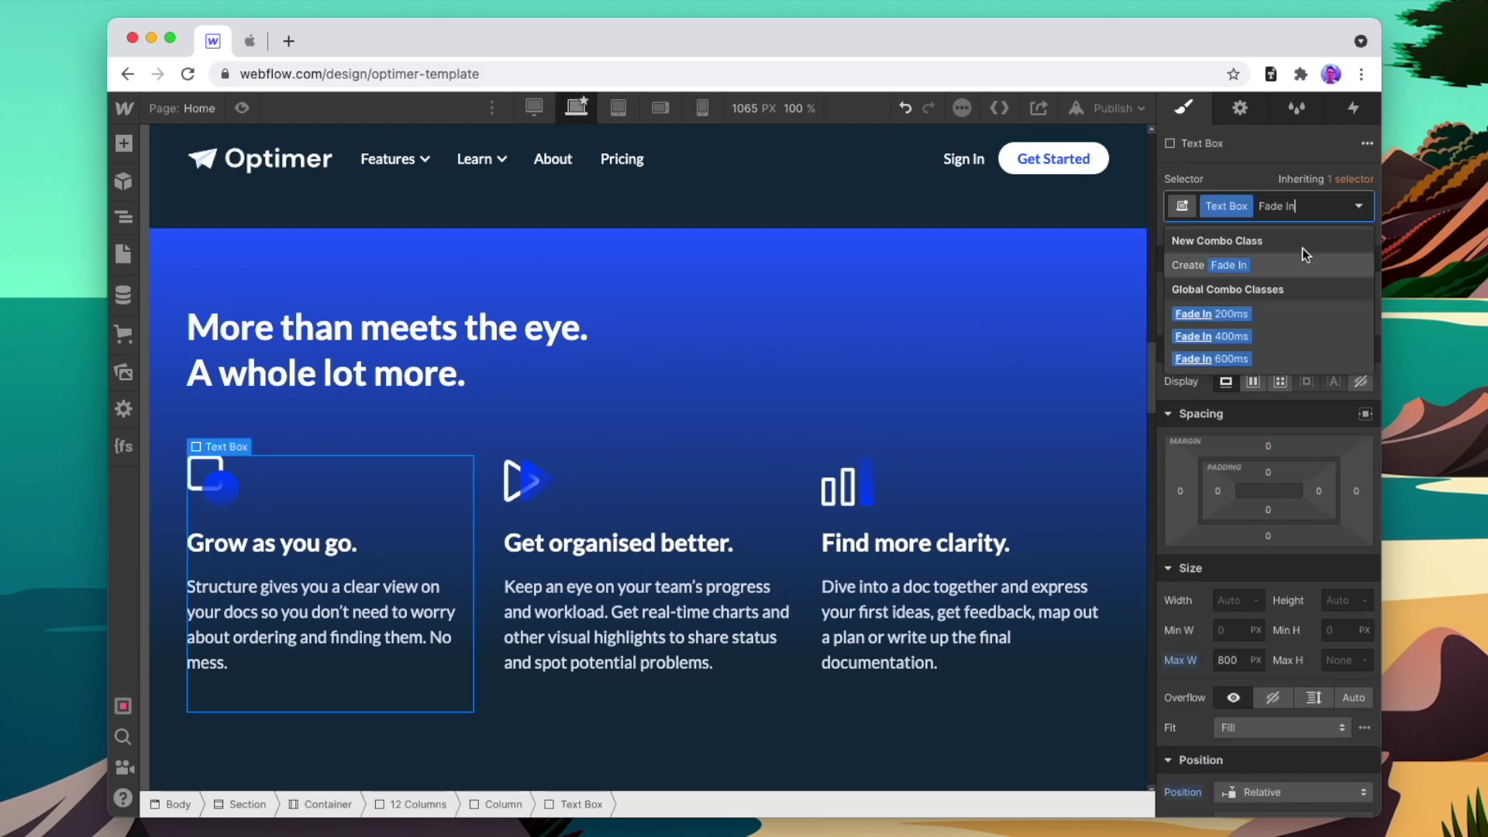
click(1210, 312)
click(632, 527)
click(1318, 206)
text(Fade In)
click(1220, 362)
click(953, 487)
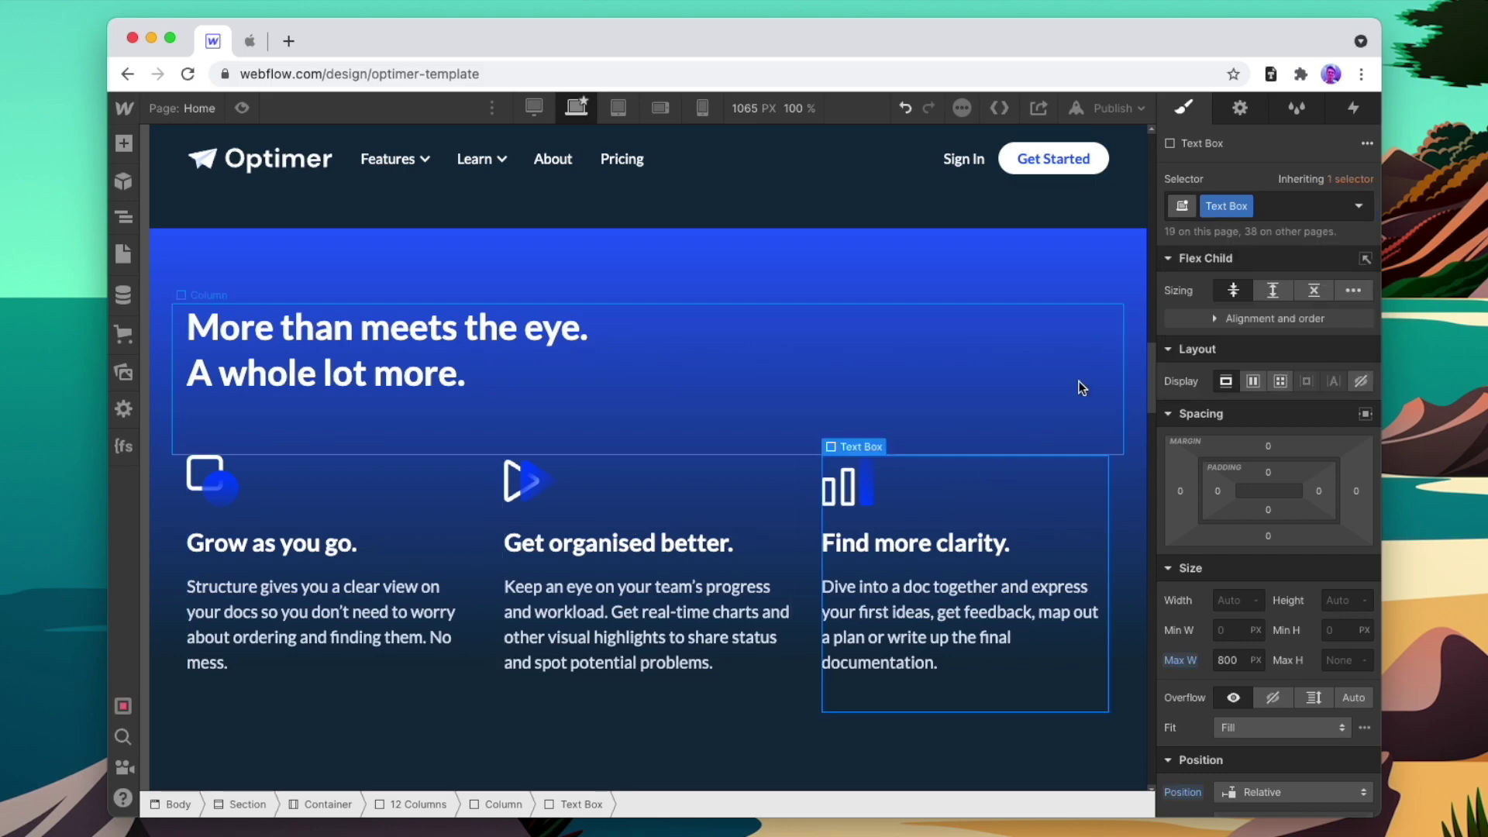
click(1276, 204)
text(Fade In 600ms)
click(1211, 386)
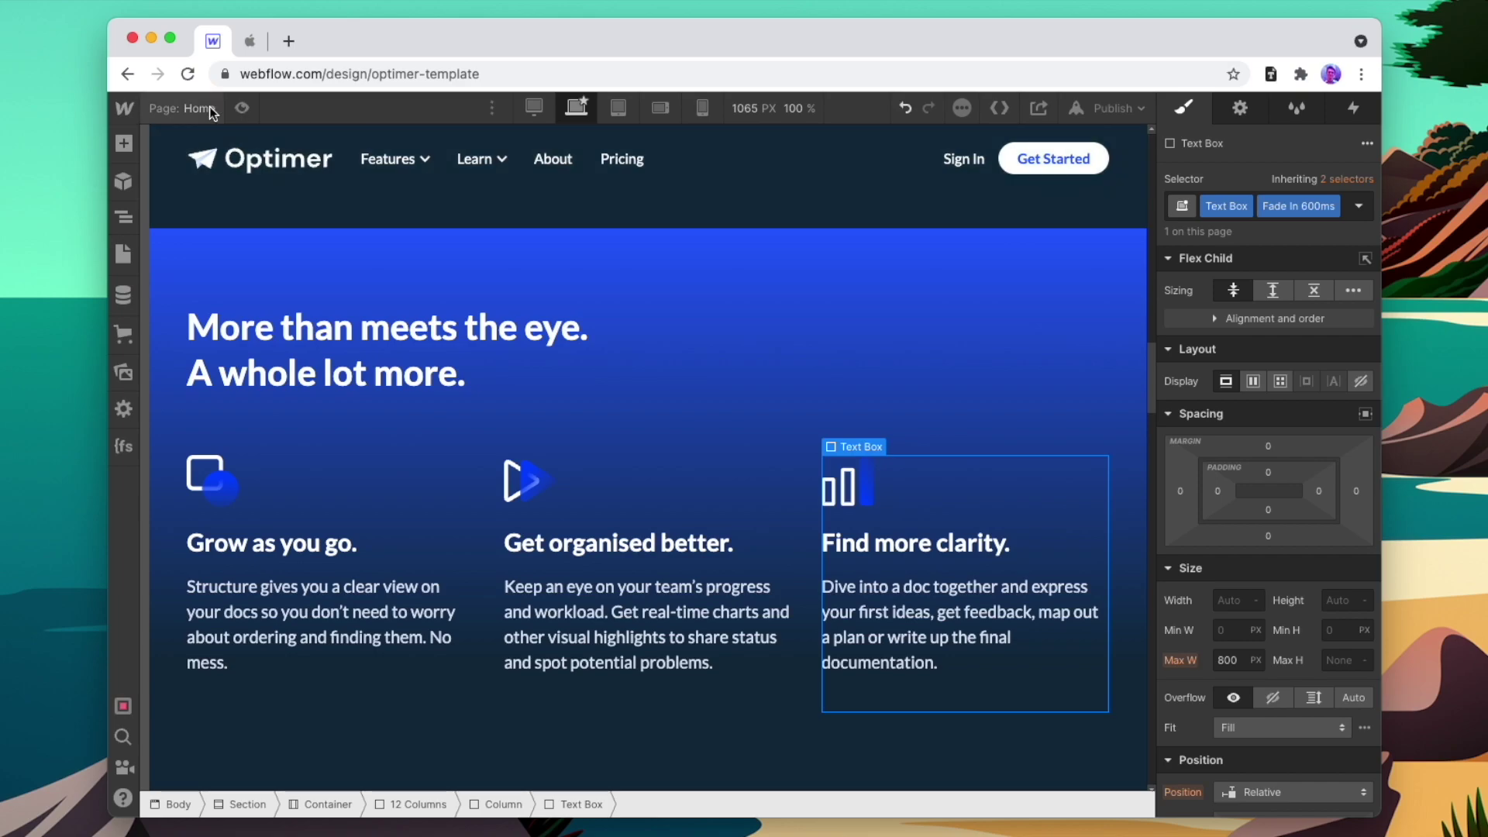
click(242, 107)
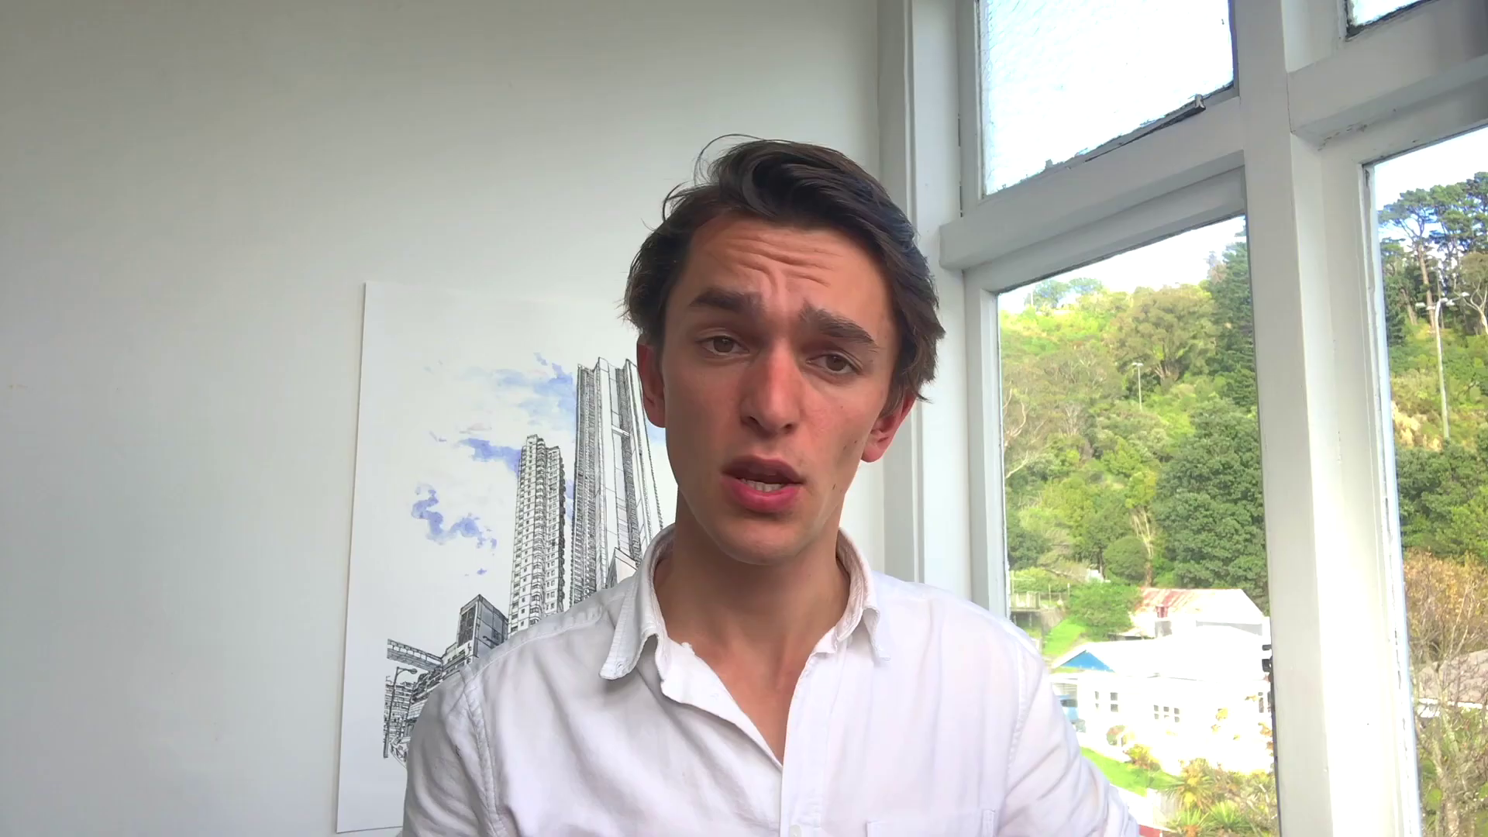